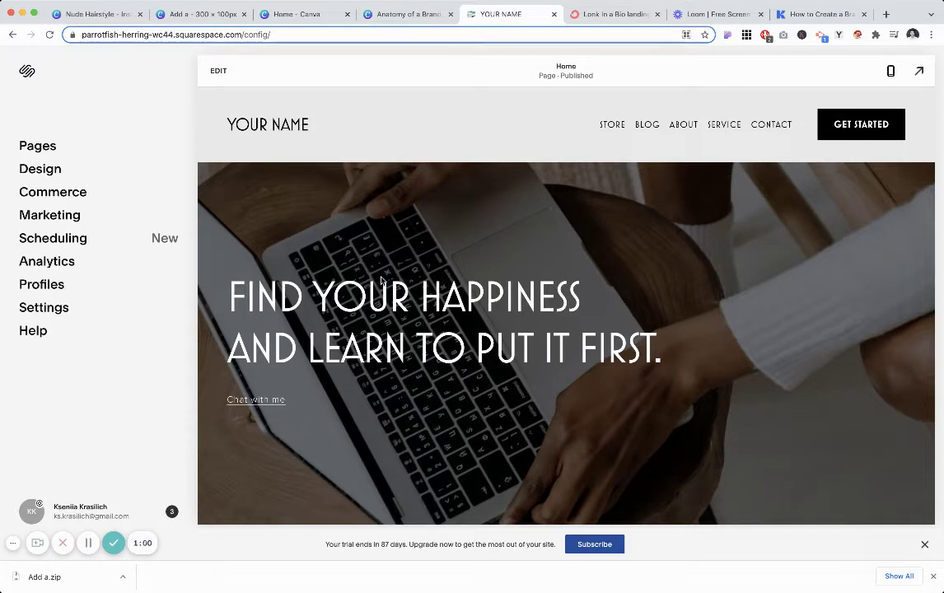
# - Add an unlinked Blog 1 layout page named 'sidebar' with four sample posts
pyautogui.click(38, 146)
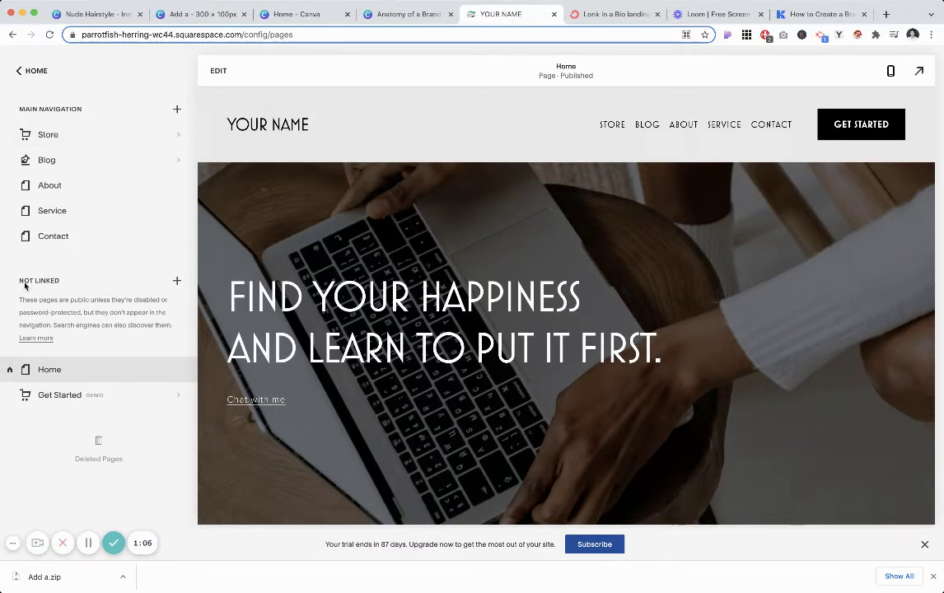
pyautogui.click(177, 281)
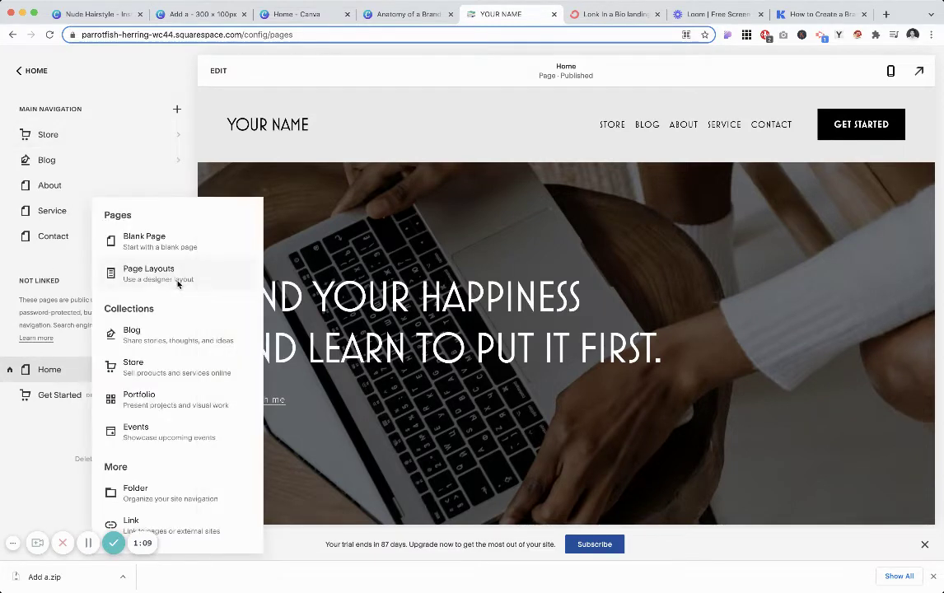
pyautogui.click(131, 330)
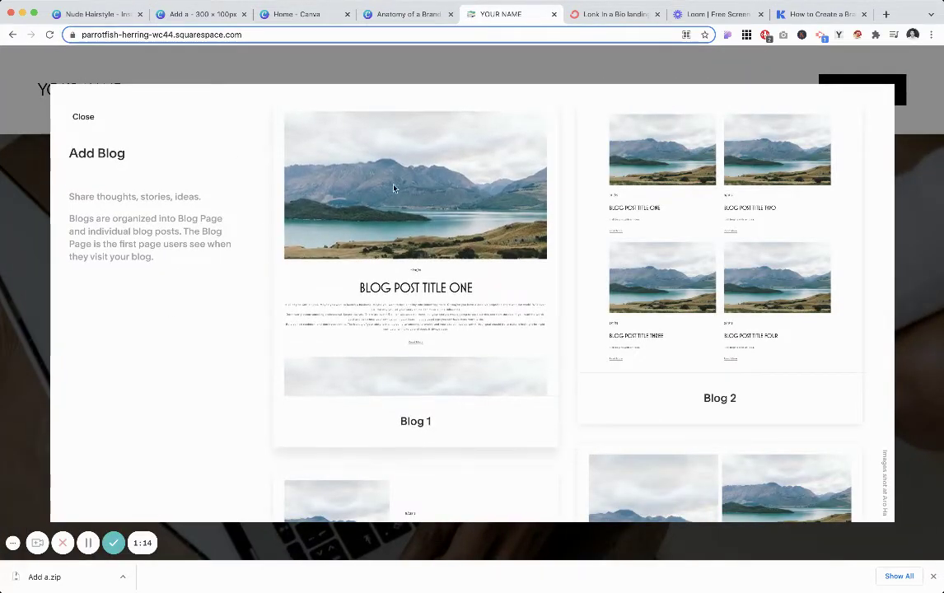
pyautogui.click(393, 187)
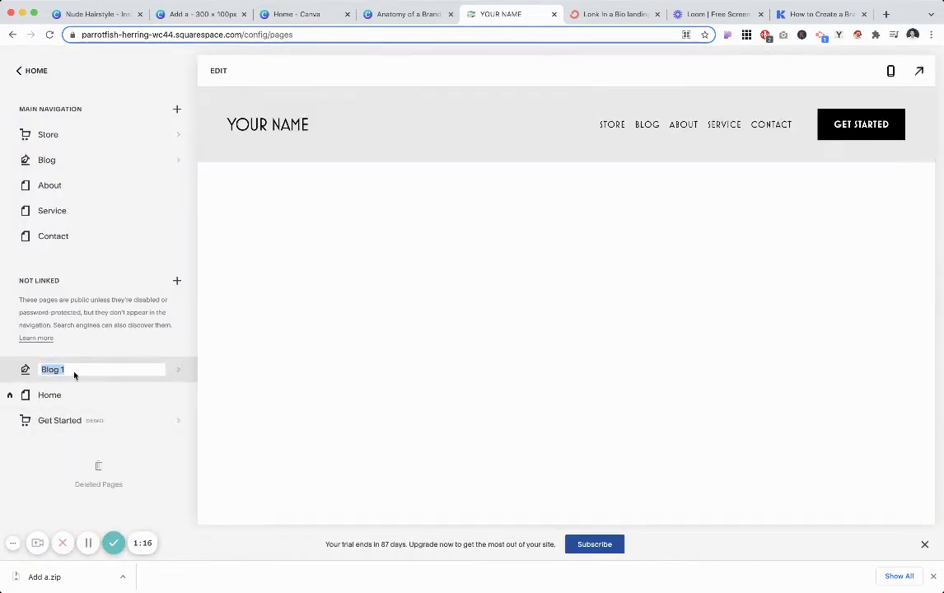
pyautogui.write('sidebar')
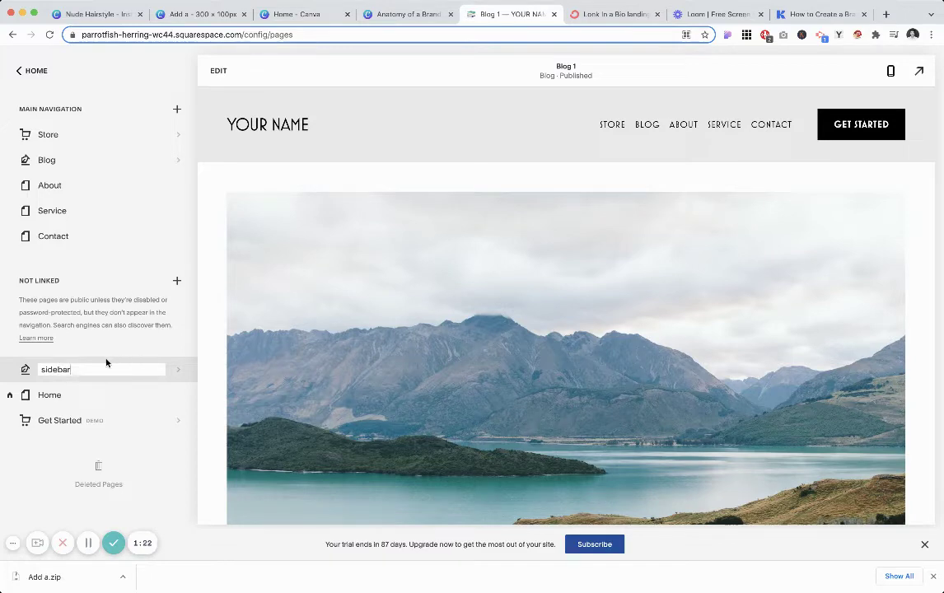
pyautogui.click(107, 362)
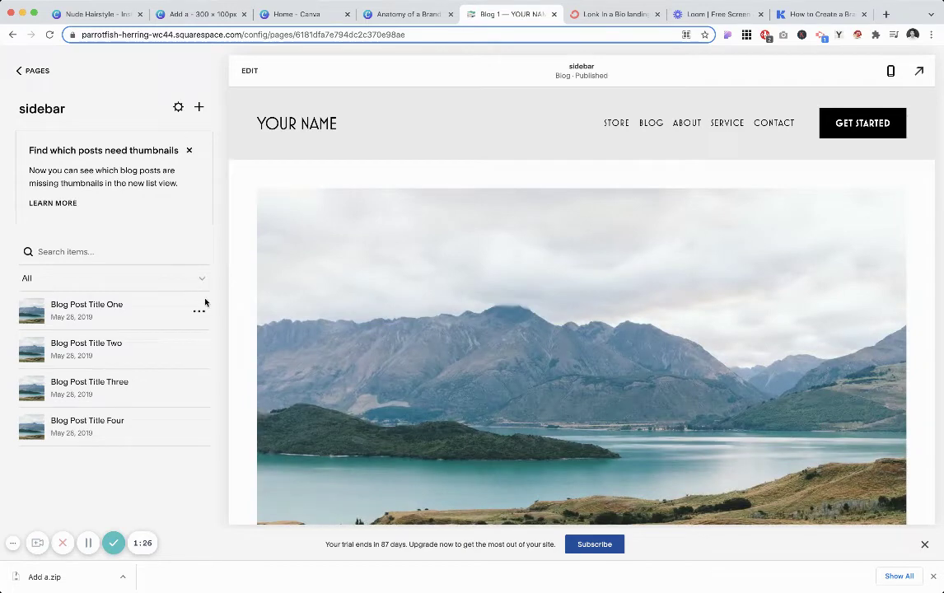
pyautogui.click(298, 15)
pyautogui.click(396, 15)
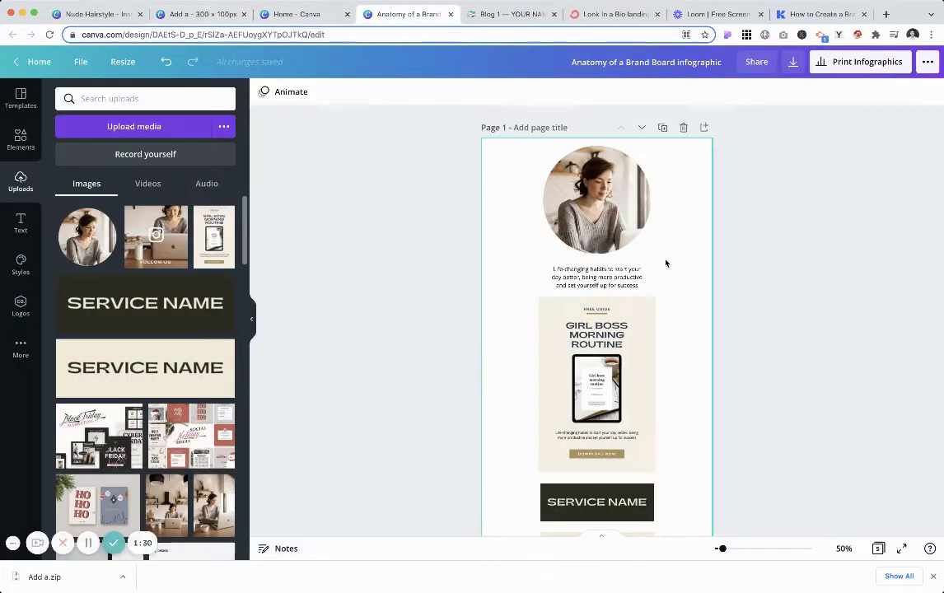
pyautogui.scroll(-2, 671, 305)
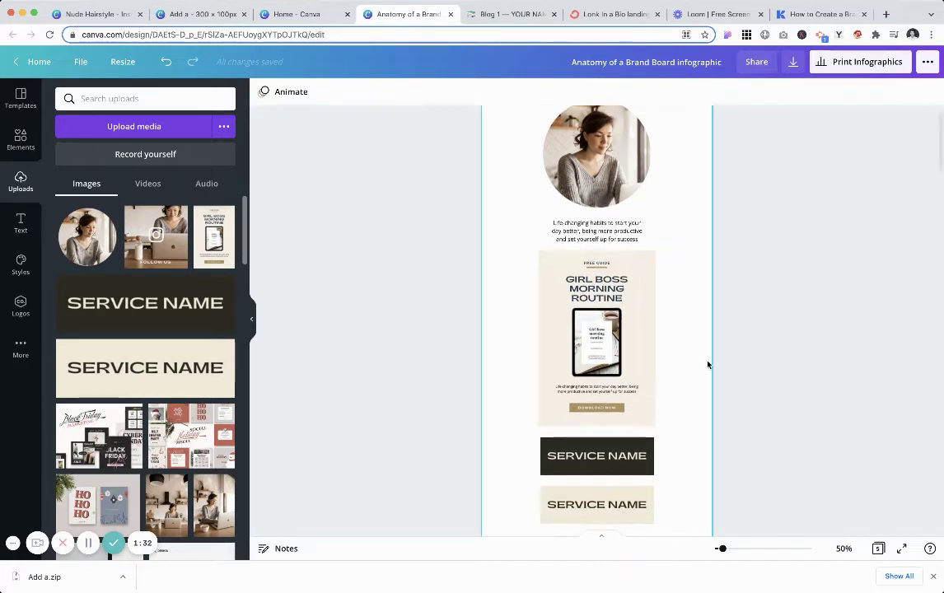
pyautogui.click(251, 319)
pyautogui.scroll(2, 633, 356)
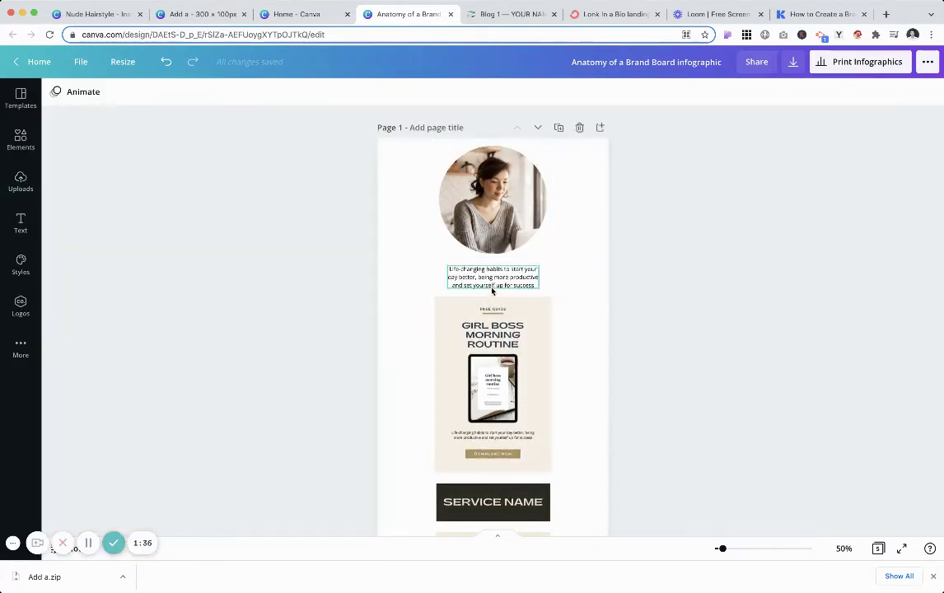
pyautogui.moveTo(492, 290); pyautogui.dragTo(492, 280)
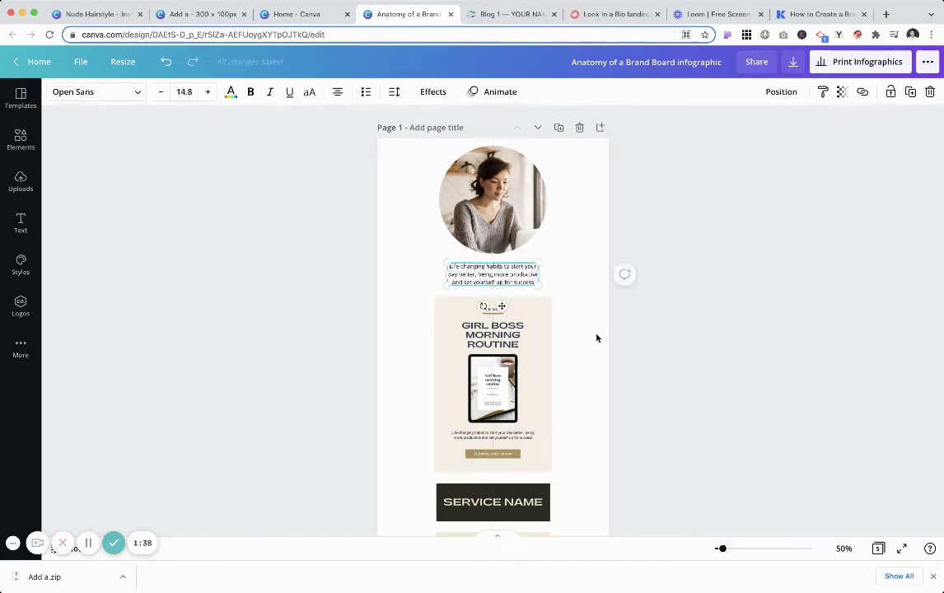
pyautogui.scroll(-1, 596, 333)
pyautogui.scroll(-2, 611, 435)
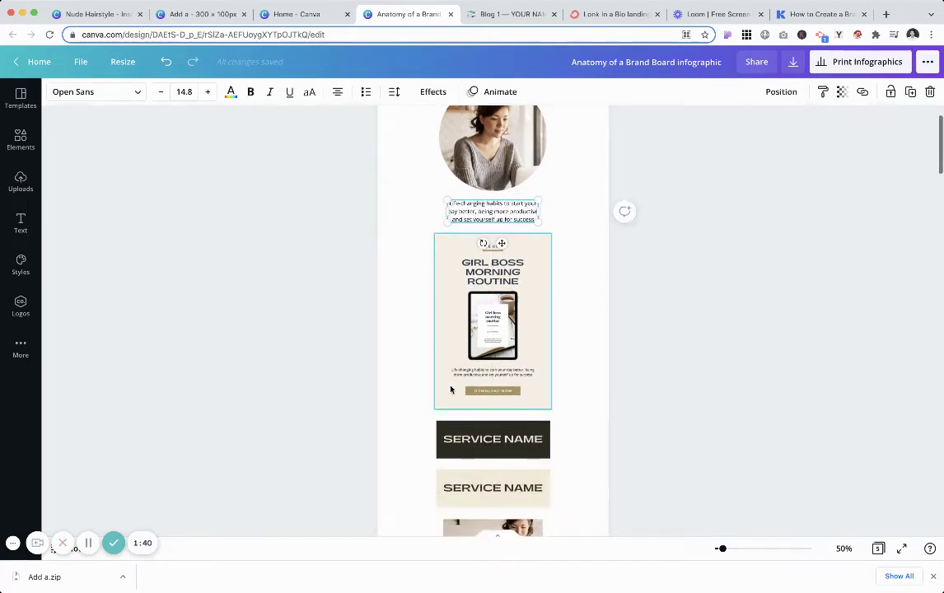
pyautogui.scroll(-2, 580, 458)
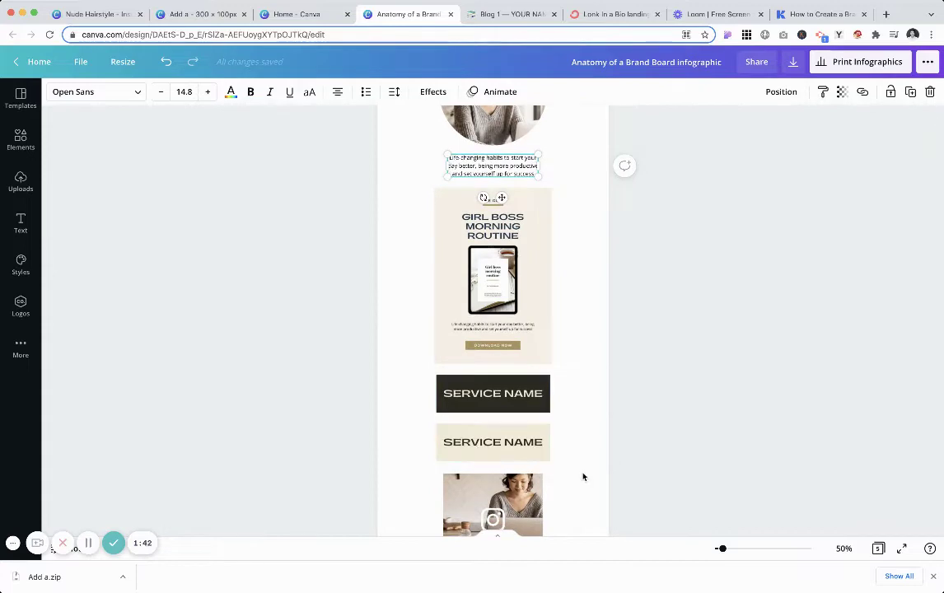
pyautogui.scroll(-2, 584, 474)
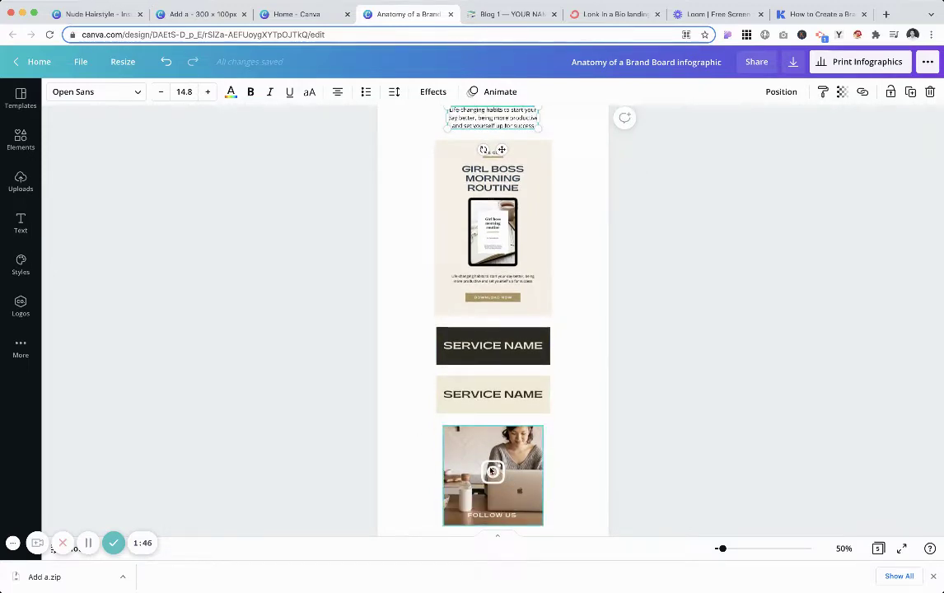
pyautogui.scroll(4, 491, 471)
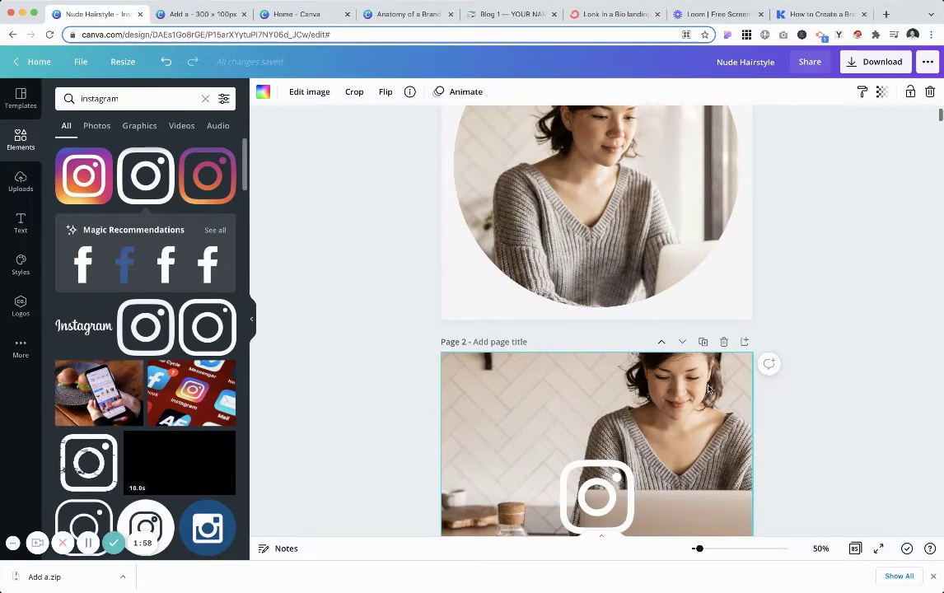
pyautogui.click(401, 14)
pyautogui.scroll(1, 775, 329)
pyautogui.scroll(-3, 597, 419)
pyautogui.scroll(1, 598, 420)
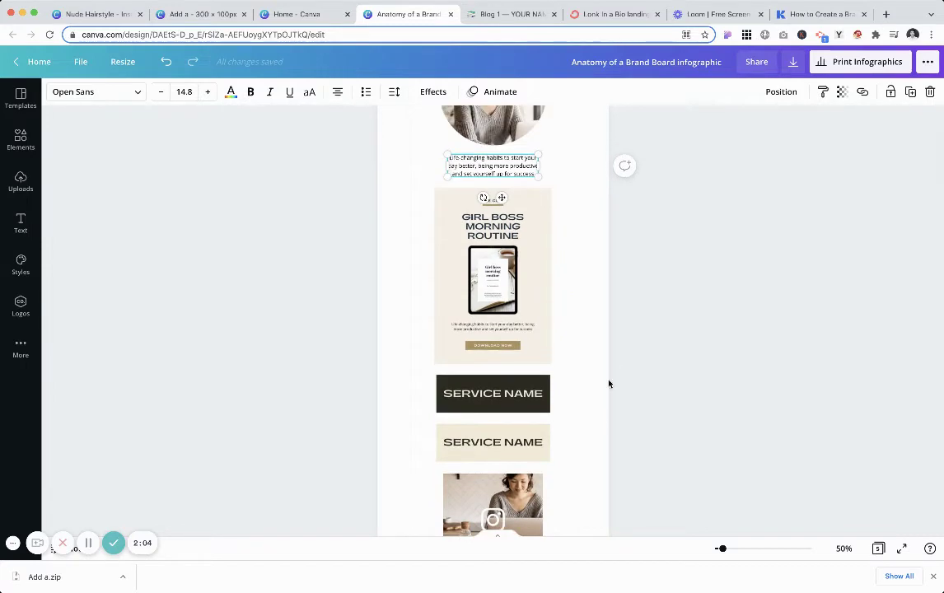
pyautogui.scroll(2, 609, 384)
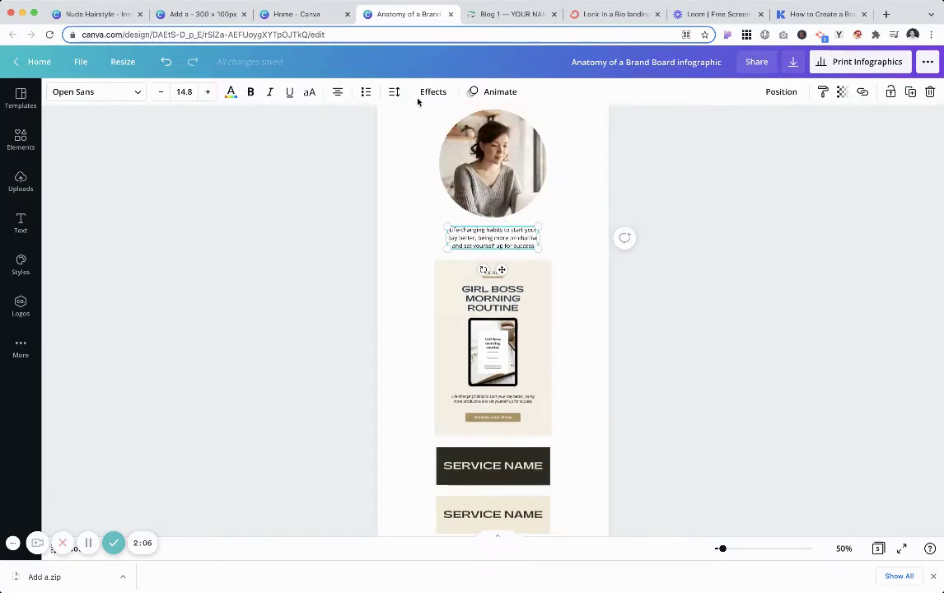
pyautogui.scroll(-1, 362, 354)
pyautogui.scroll(-2, 512, 258)
pyautogui.scroll(-1, 512, 258)
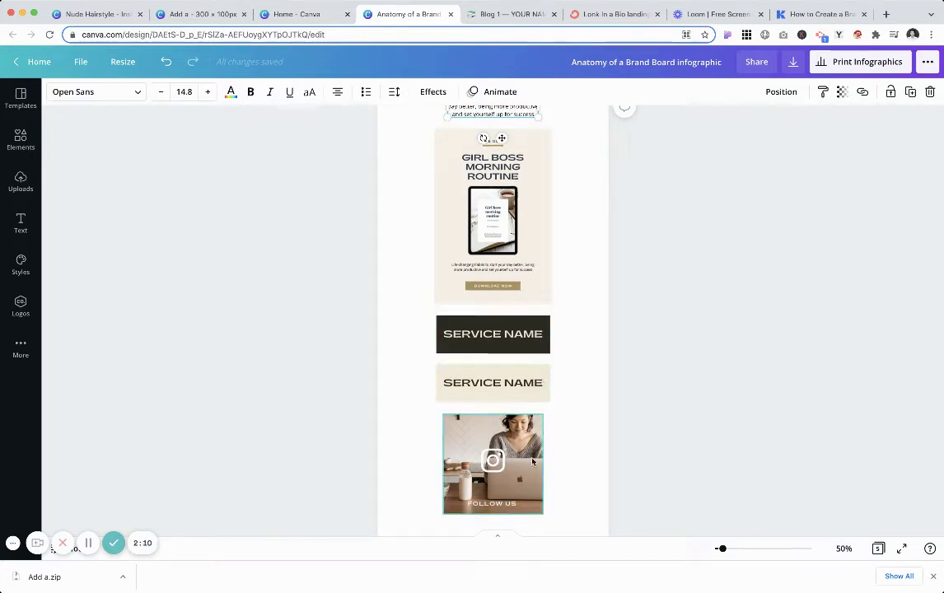
pyautogui.scroll(3, 532, 462)
pyautogui.scroll(1, 488, 200)
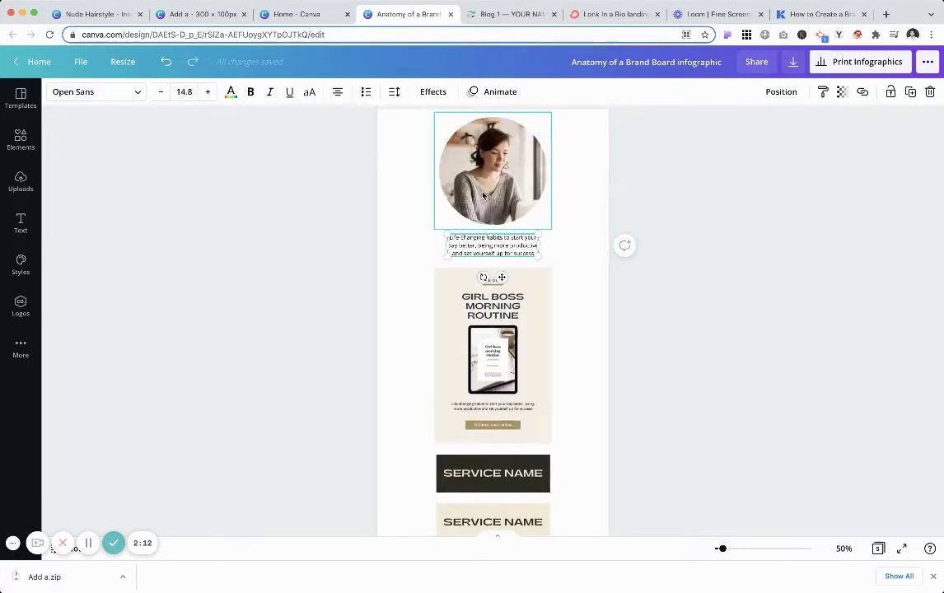
pyautogui.scroll(-3, 484, 195)
pyautogui.scroll(-1, 511, 329)
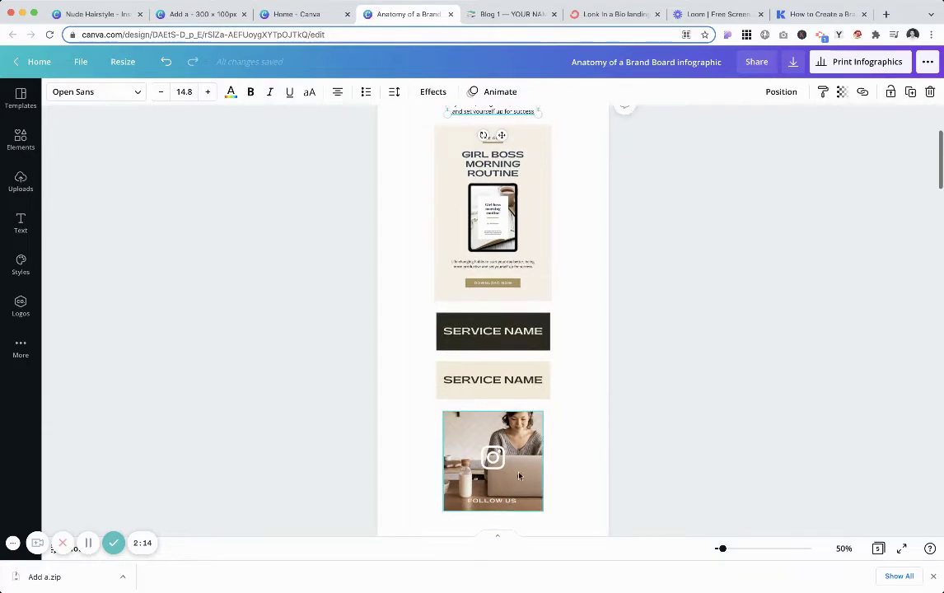
pyautogui.scroll(2, 523, 337)
pyautogui.scroll(4, 568, 300)
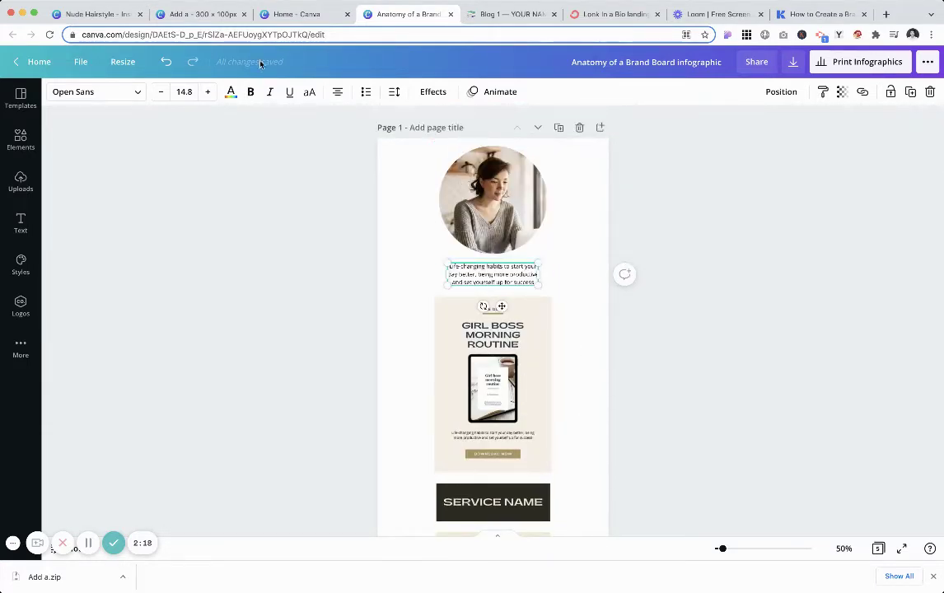
# - Back in the sidebar blog, duplicate Blog Post Title One
pyautogui.click(518, 14)
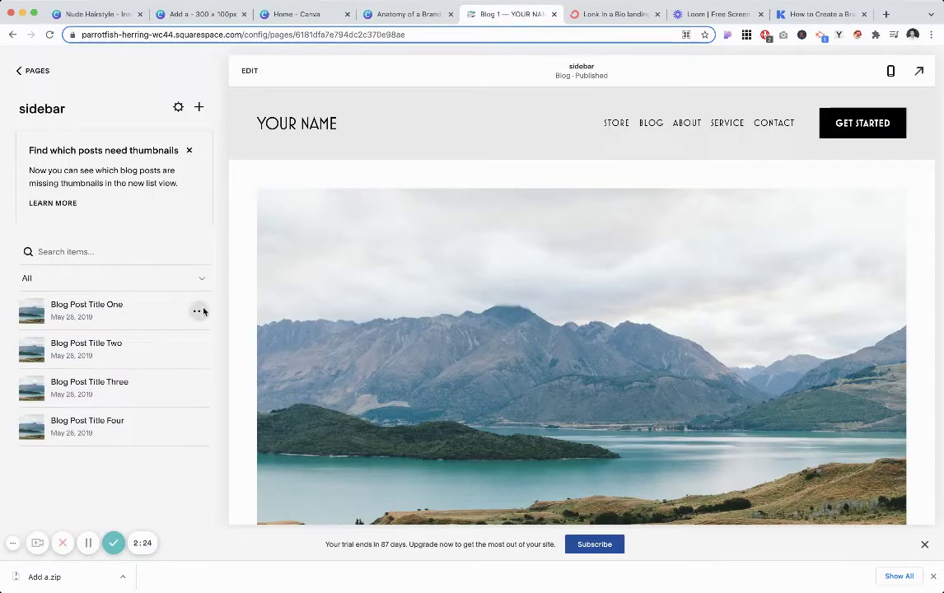
pyautogui.click(199, 310)
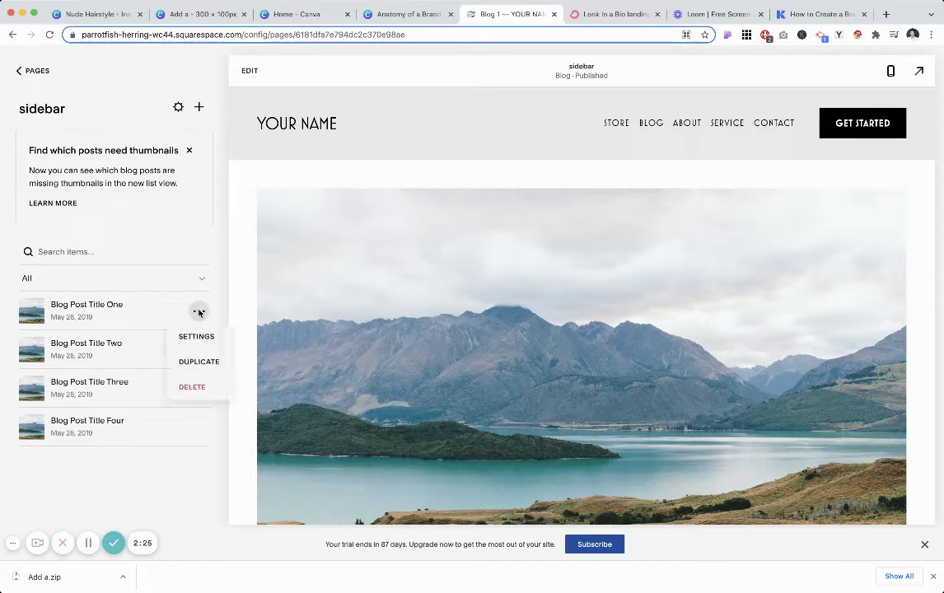
pyautogui.click(208, 362)
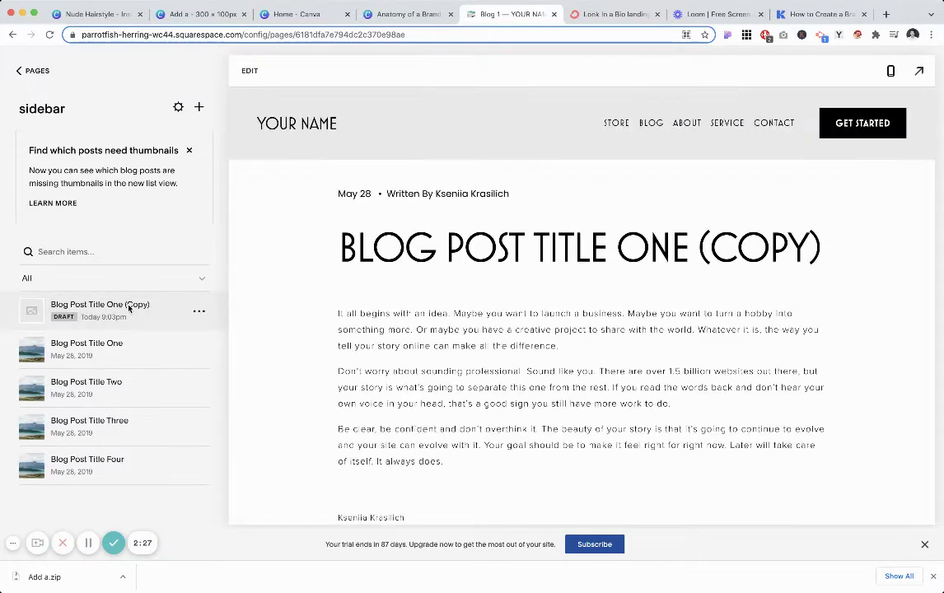
# - Delete the copied post's title and publish it untitled
pyautogui.click(249, 71)
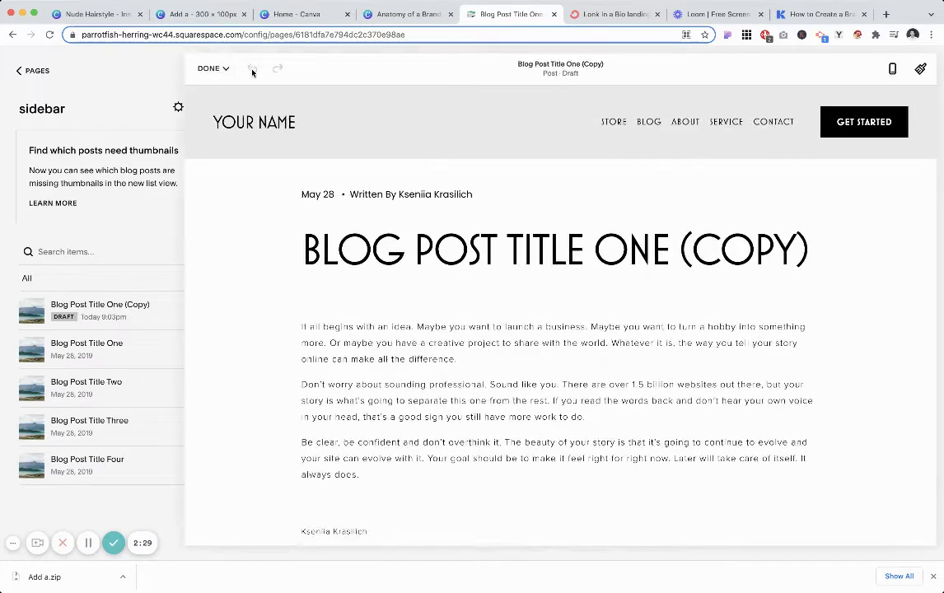
pyautogui.tripleClick(476, 270)
pyautogui.press('BackSpace')
pyautogui.click(24, 61)
pyautogui.click(47, 104)
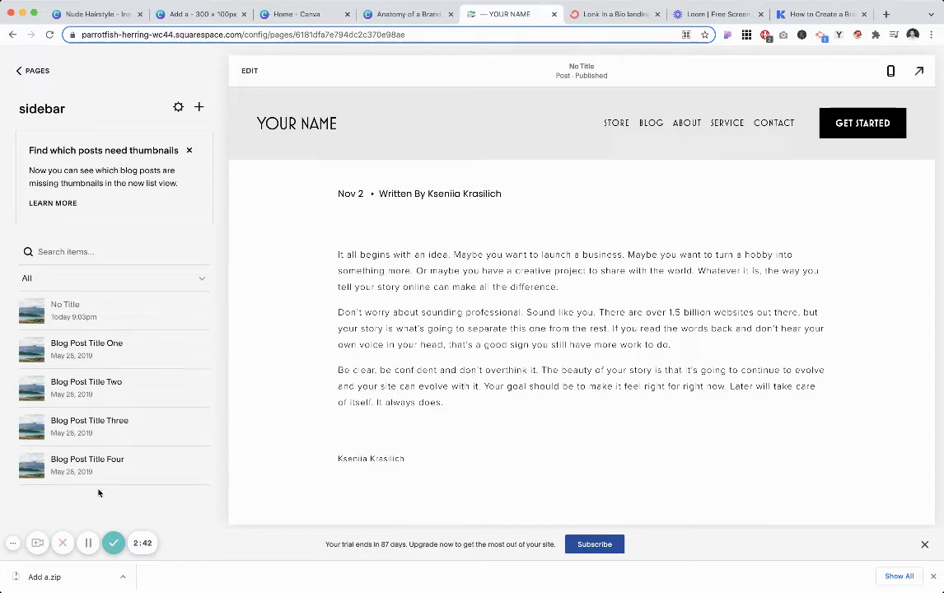
# - Replace the untitled post's thumbnail with the portrait image
pyautogui.moveTo(115, 310)
pyautogui.click(198, 310)
pyautogui.click(204, 337)
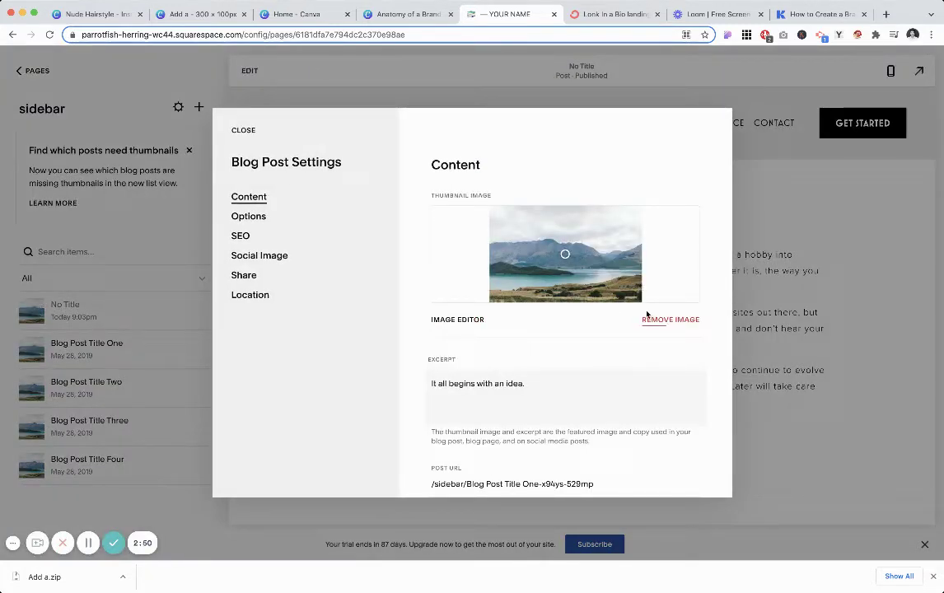
pyautogui.click(684, 319)
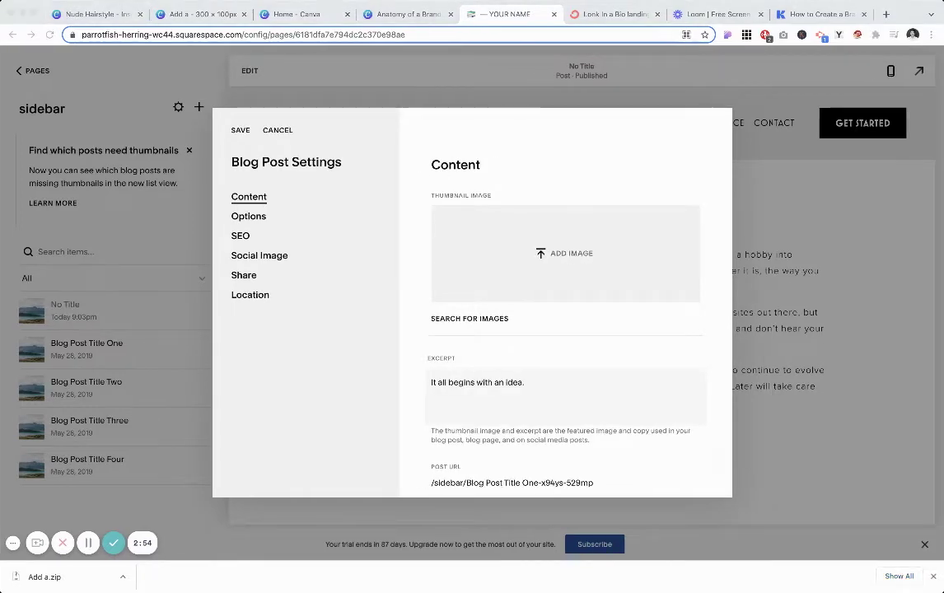
pyautogui.moveTo(396, 354); pyautogui.dragTo(588, 251)
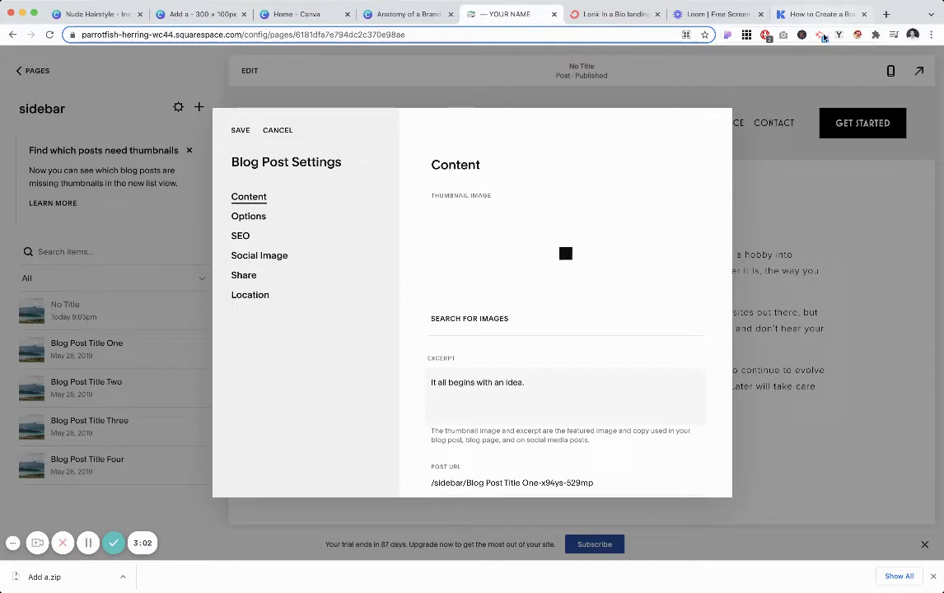
# - Replace the excerpt with the intro 'Hi my name is Kle…'
pyautogui.tripleClick(489, 384)
pyautogui.press('BackSpace')
pyautogui.write('Hi')
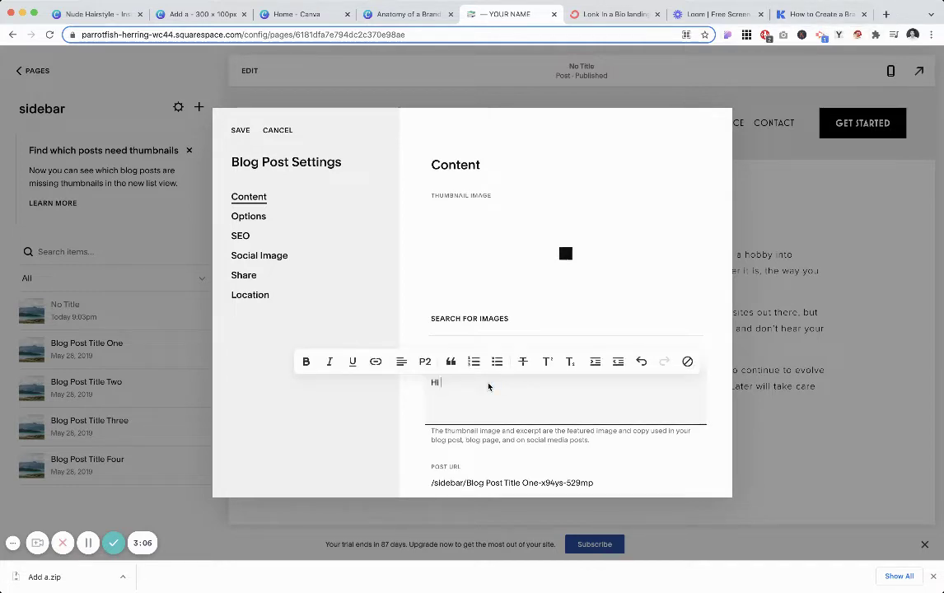
pyautogui.write(' I')
pyautogui.press('BackSpace')
pyautogui.write('my name')
pyautogui.write(' is')
pyautogui.write(' K')
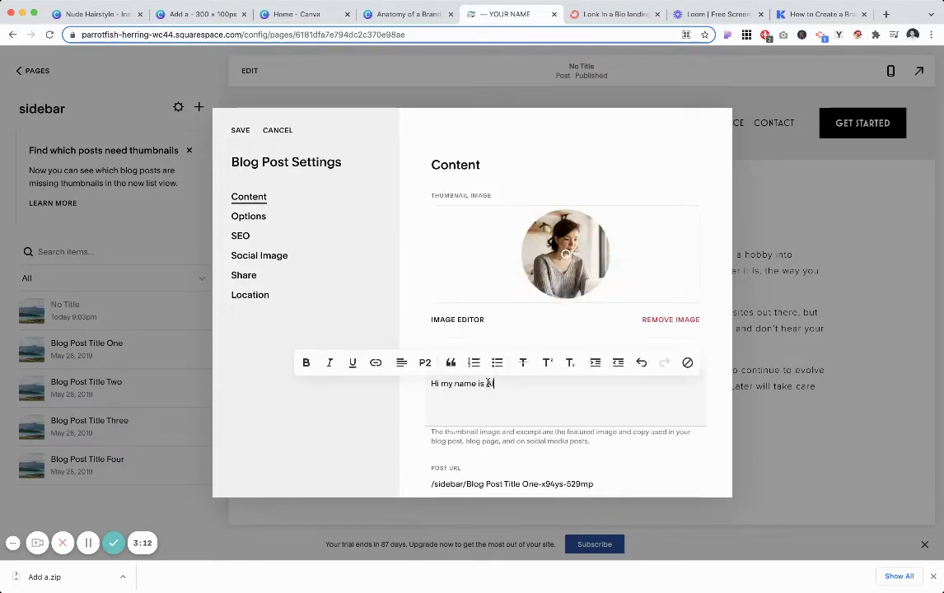
pyautogui.write('lex,')
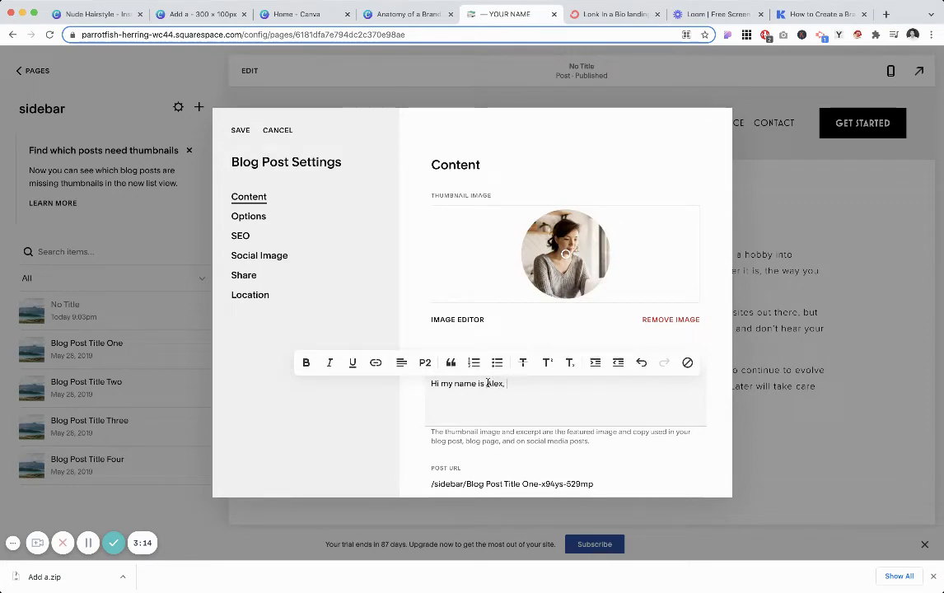
# - Append pasted Lorem ipsum placeholder text and centre-align the whole excerpt
pyautogui.click(838, 35)
pyautogui.click(515, 393)
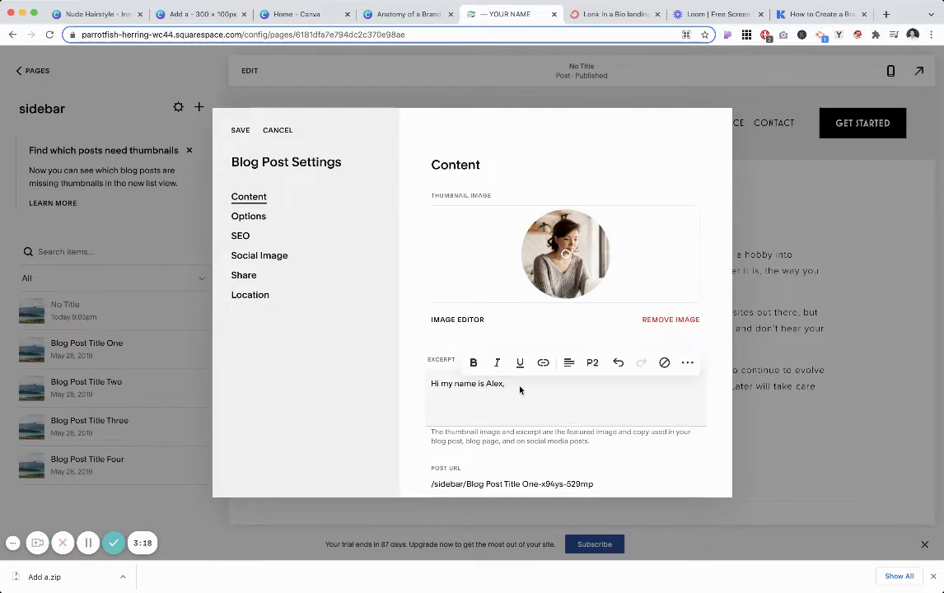
pyautogui.write('Nam pretium turpis et arcu. Nam quam nunc, blandit vel, luctus pulvinar, hendrerit id, lorem. Praesent egestas tristique nibh. Vestibulum purus quam, scelerisque ut, mollis sed, nonummy id, metus. Proin faucibus arcu quis ante.')
pyautogui.moveTo(623, 420); pyautogui.dragTo(439, 398)
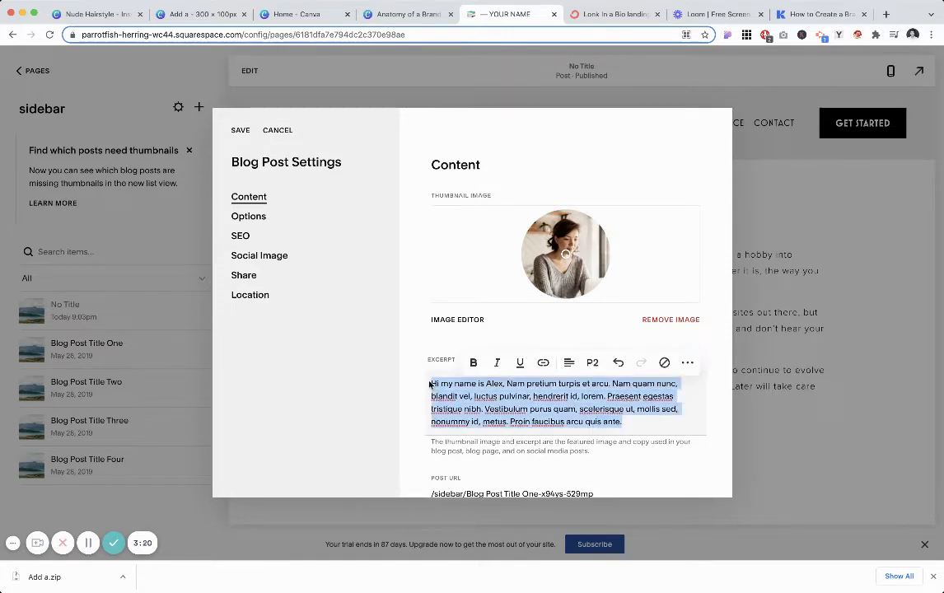
pyautogui.click(568, 363)
pyautogui.click(568, 389)
pyautogui.scroll(-2, 570, 192)
pyautogui.scroll(-3, 510, 430)
pyautogui.scroll(-2, 548, 412)
# - Set the untitled post's source URL to /about, link its title to it, and save
pyautogui.scroll(-1, 600, 313)
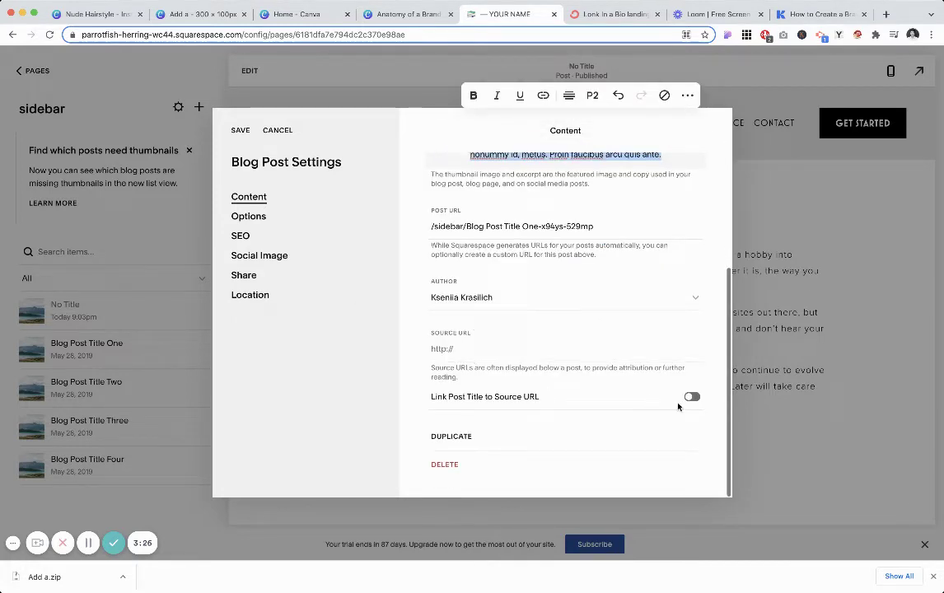
pyautogui.click(693, 397)
pyautogui.click(461, 350)
pyautogui.write('/abo')
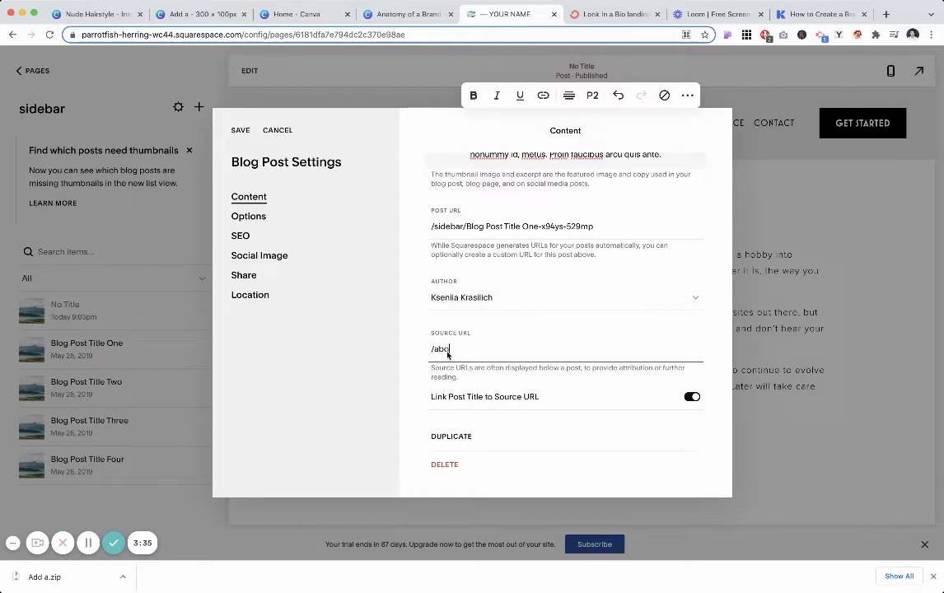
pyautogui.write('ut')
pyautogui.click(241, 130)
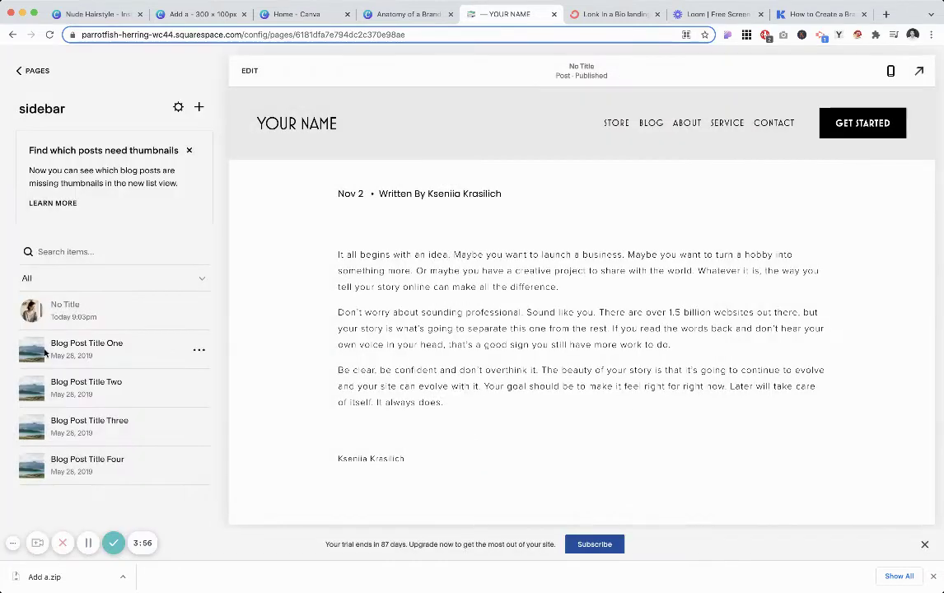
pyautogui.click(198, 349)
# - Replace Blog Post Title One's landscape thumbnail with the Girl Boss Morning Routine image
pyautogui.click(192, 373)
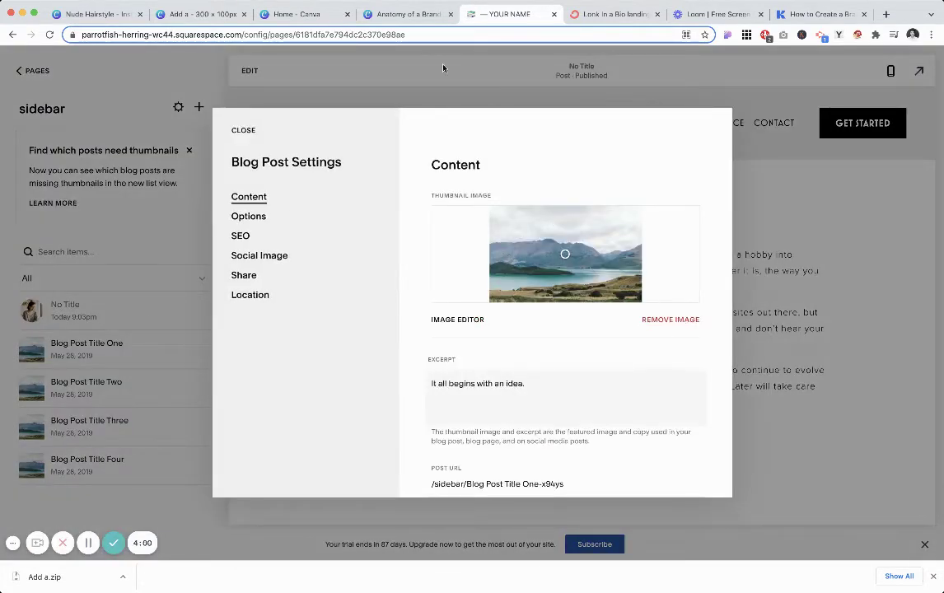
pyautogui.click(670, 319)
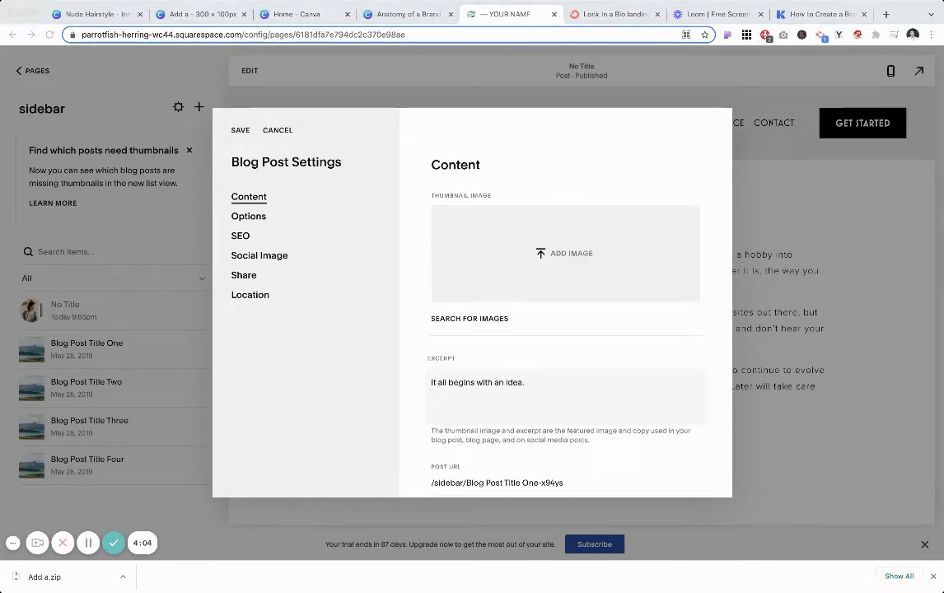
pyautogui.moveTo(708, 295); pyautogui.dragTo(602, 255)
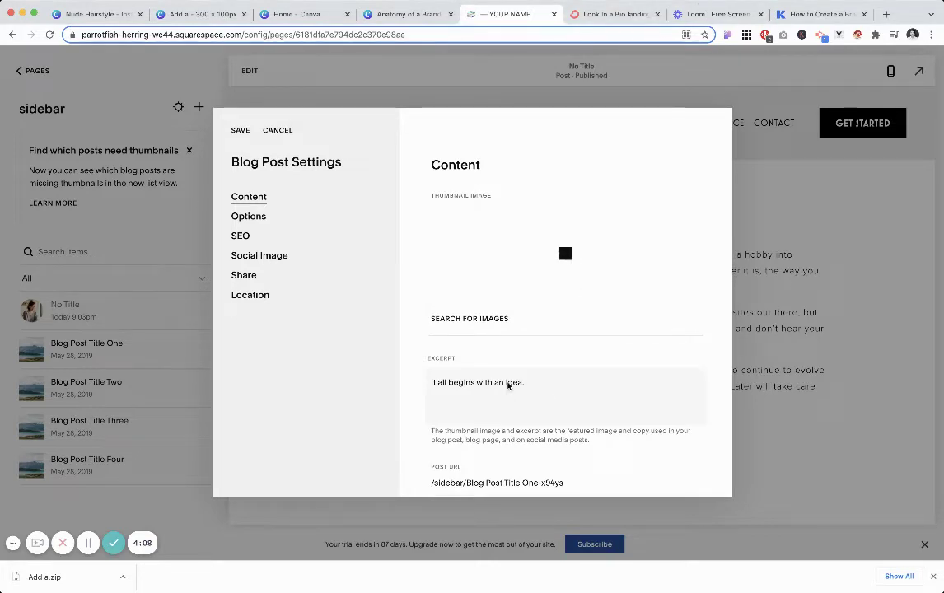
# - Clear Title One's excerpt and bring up the link-in-bio landing page
pyautogui.moveTo(531, 385); pyautogui.dragTo(428, 387)
pyautogui.press('BackSpace')
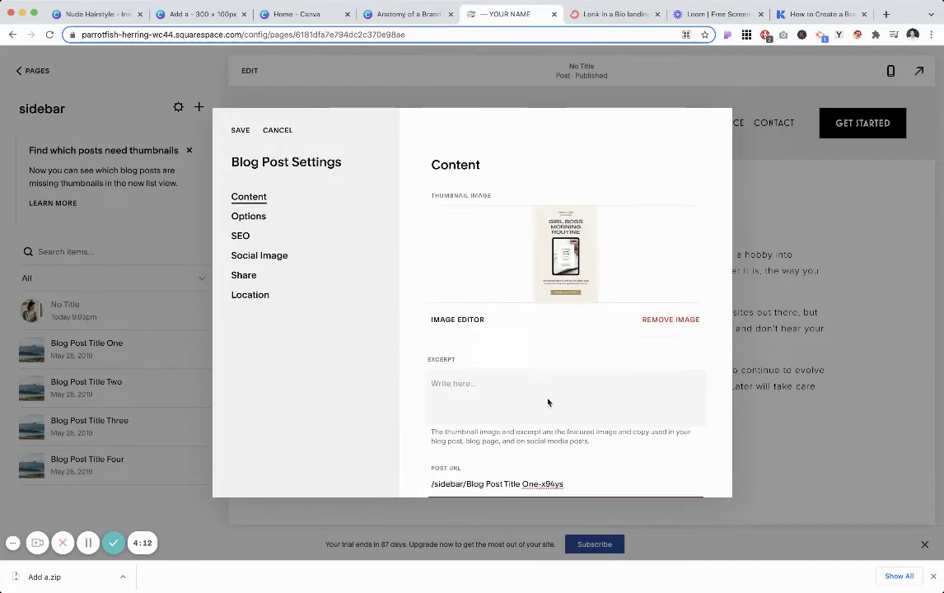
pyautogui.scroll(-1, 565, 360)
pyautogui.scroll(1, 565, 360)
pyautogui.click(610, 16)
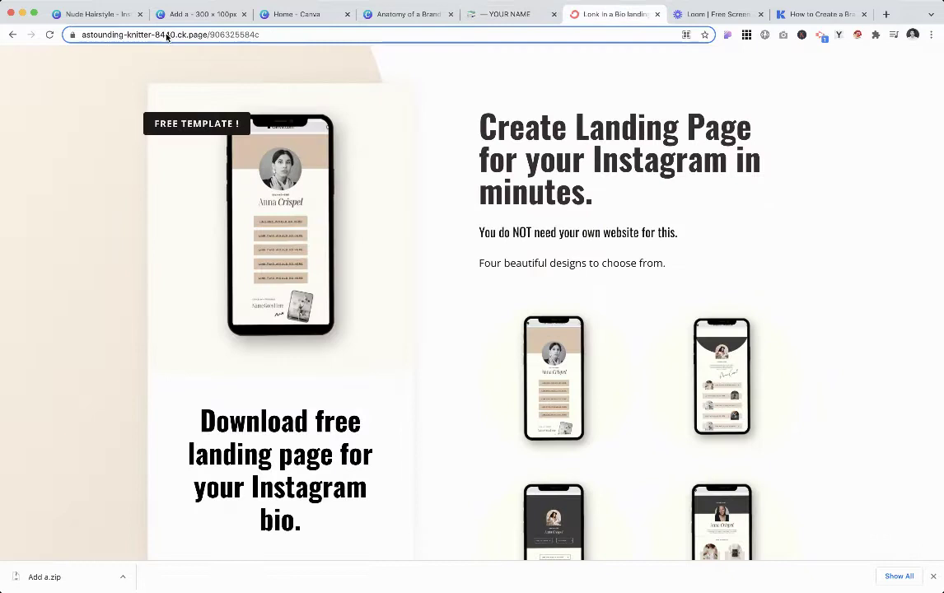
# - Paste the ck.page landing URL as Title One's source URL and link the title to it
pyautogui.click(498, 14)
pyautogui.scroll(-2, 634, 364)
pyautogui.scroll(-2, 497, 387)
pyautogui.click(482, 357)
pyautogui.write('https://astounding-knitter-8440.ck.page/906325584c')
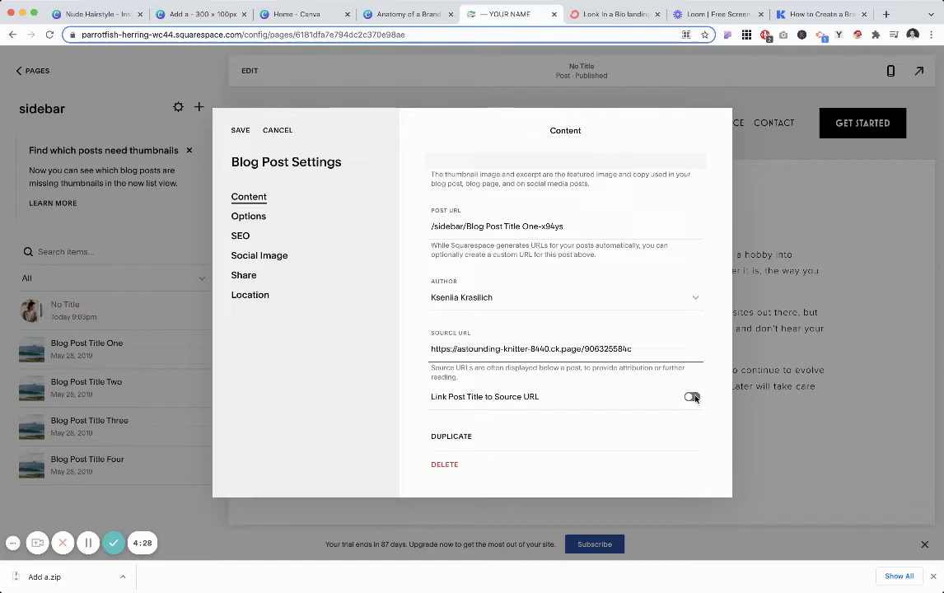
pyautogui.click(694, 398)
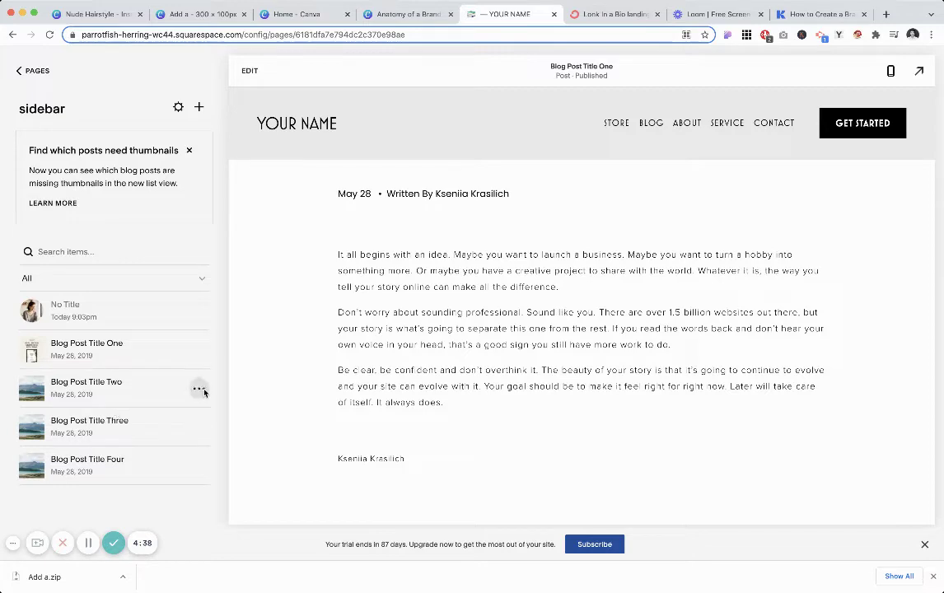
# - Replace Blog Post Title Two's thumbnail with the Service Name promo image
pyautogui.click(199, 390)
pyautogui.click(193, 413)
pyautogui.click(670, 320)
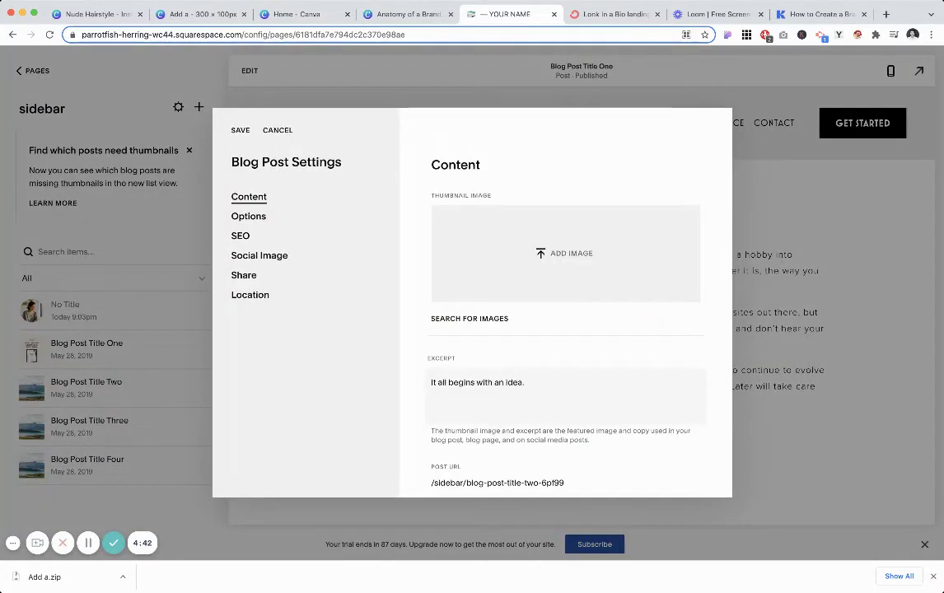
pyautogui.press('Return')
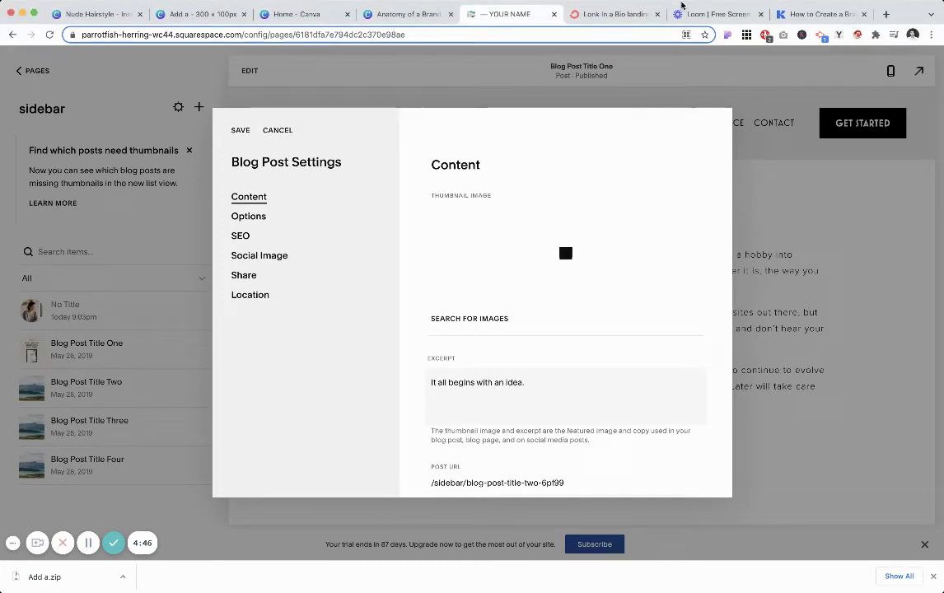
# - Clear Blog Post Title Two's excerpt
pyautogui.scroll(-1, 673, 429)
pyautogui.click(526, 358)
pyautogui.moveTo(524, 348); pyautogui.dragTo(432, 347)
pyautogui.press('BackSpace')
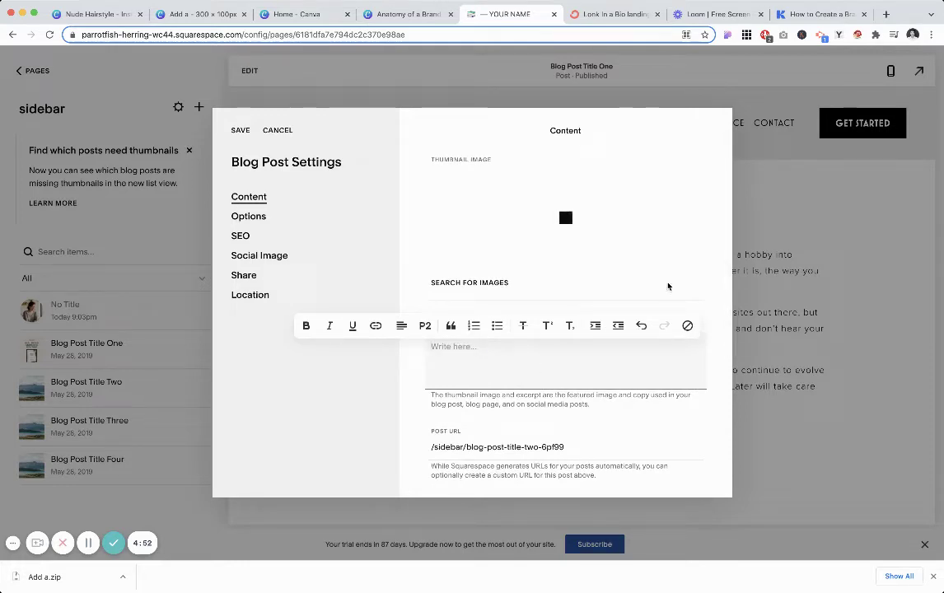
# - Set Title Two's source URL to /services and link the title to it
pyautogui.scroll(-2, 668, 285)
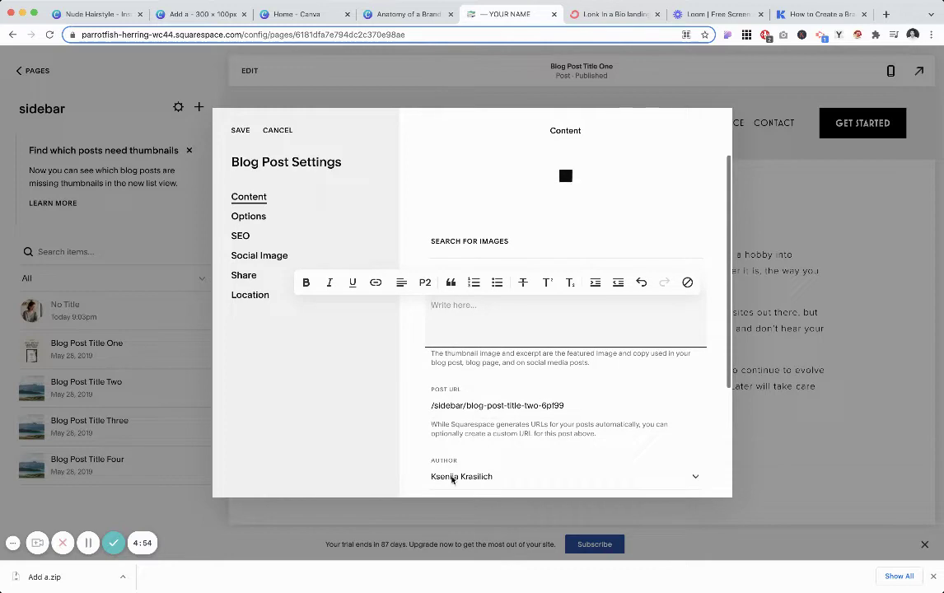
pyautogui.scroll(-2, 478, 453)
pyautogui.scroll(-3, 469, 437)
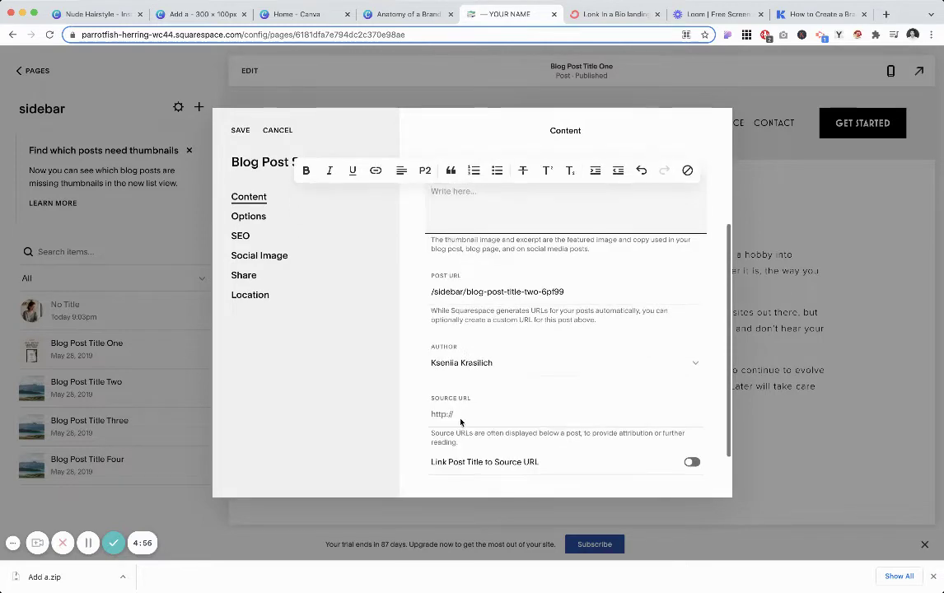
pyautogui.scroll(-2, 461, 421)
pyautogui.scroll(1, 461, 419)
pyautogui.click(461, 418)
pyautogui.write('/ser')
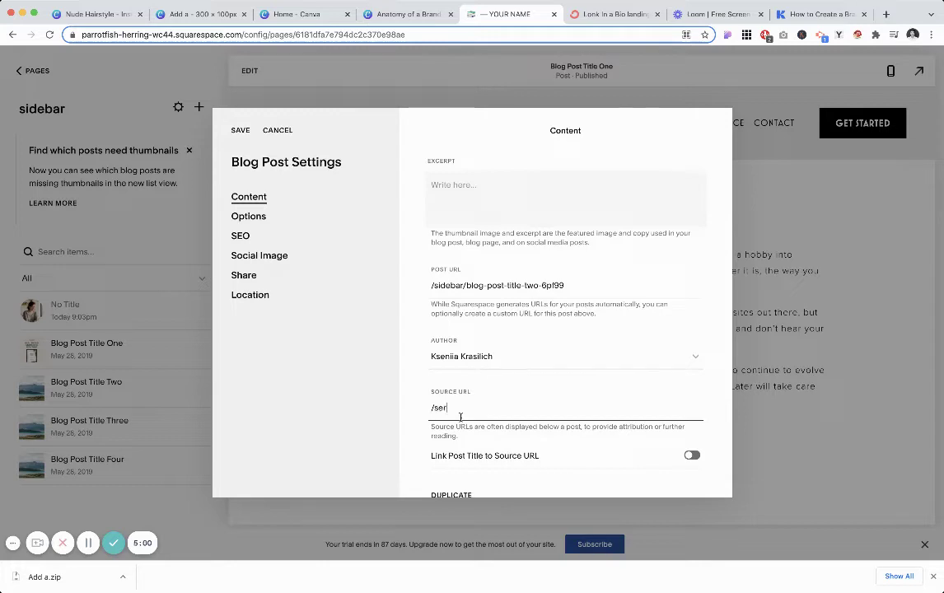
pyautogui.write('vices')
pyautogui.scroll(-2, 551, 416)
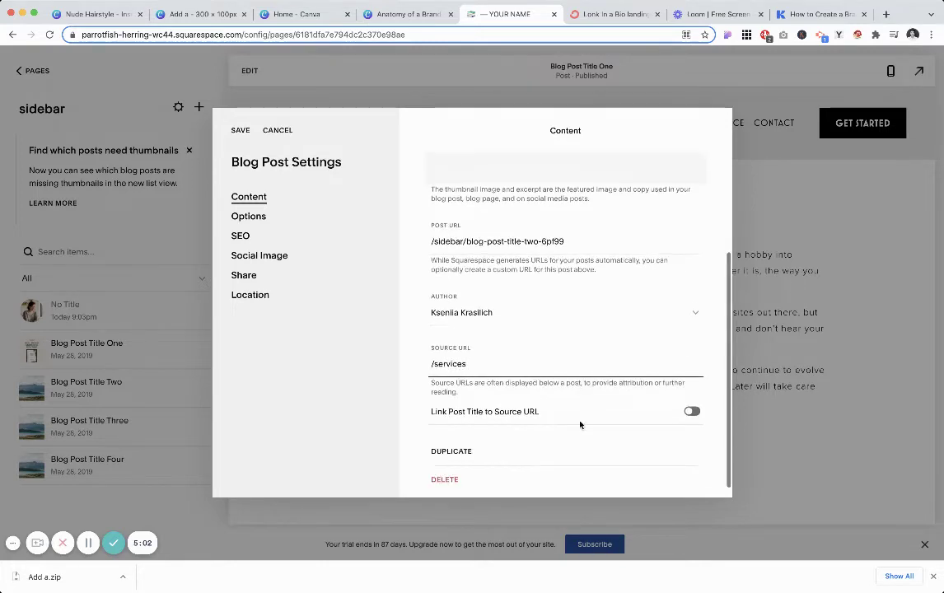
pyautogui.click(693, 405)
pyautogui.scroll(5, 561, 305)
# - Save Title Two, then remove Title Three's thumbnail and clear its excerpt
pyautogui.click(238, 131)
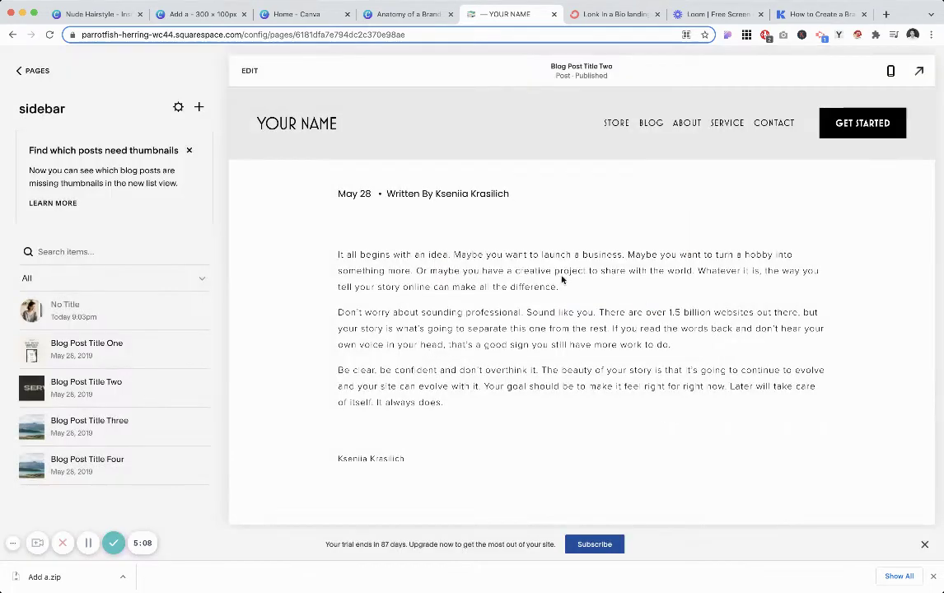
pyautogui.click(199, 427)
pyautogui.click(196, 450)
pyautogui.click(663, 318)
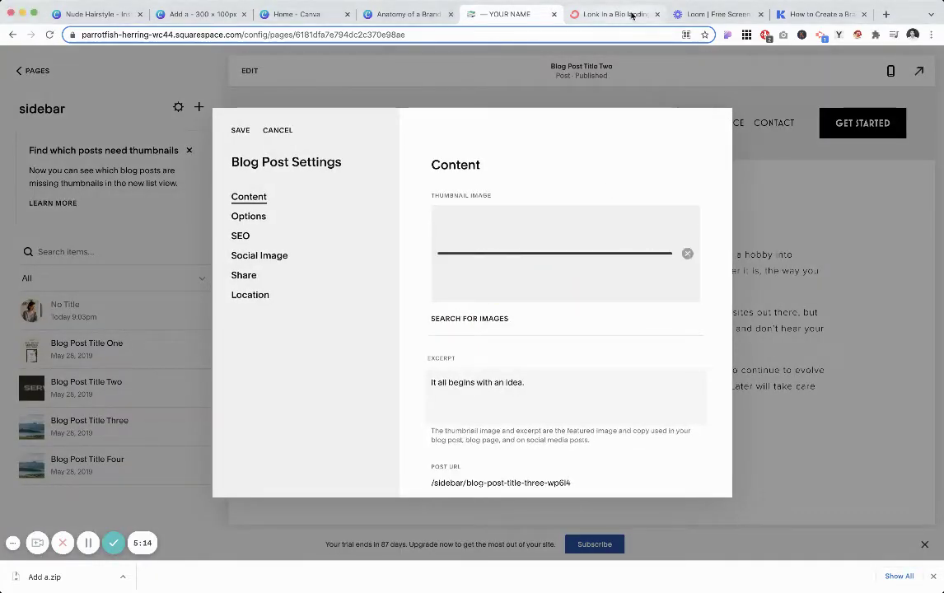
pyautogui.click(533, 385)
pyautogui.moveTo(527, 383); pyautogui.dragTo(431, 383)
pyautogui.press('BackSpace')
# - Set Title Three's source URL to /servises, link the title, and save
pyautogui.scroll(-3, 522, 389)
pyautogui.scroll(1, 560, 204)
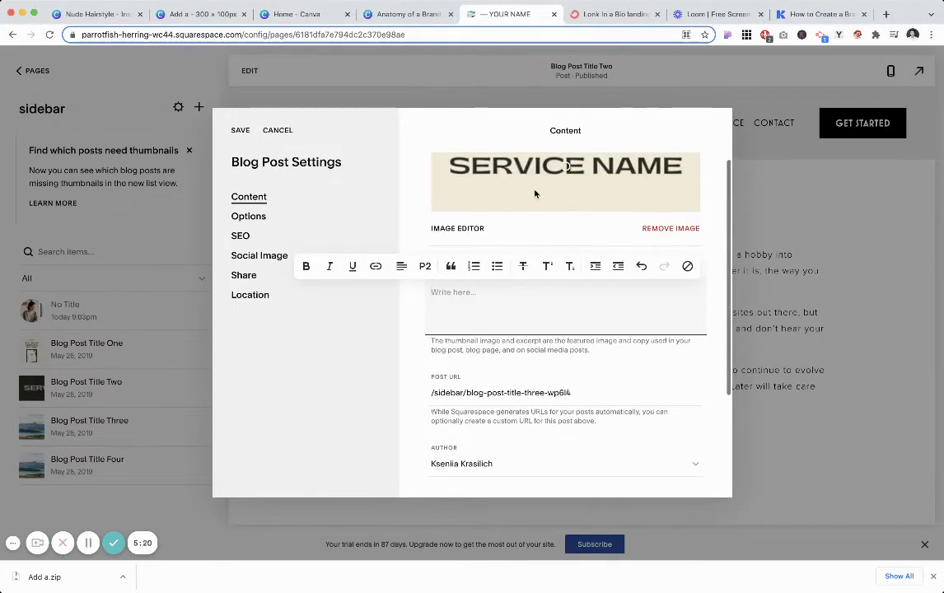
pyautogui.scroll(1, 535, 195)
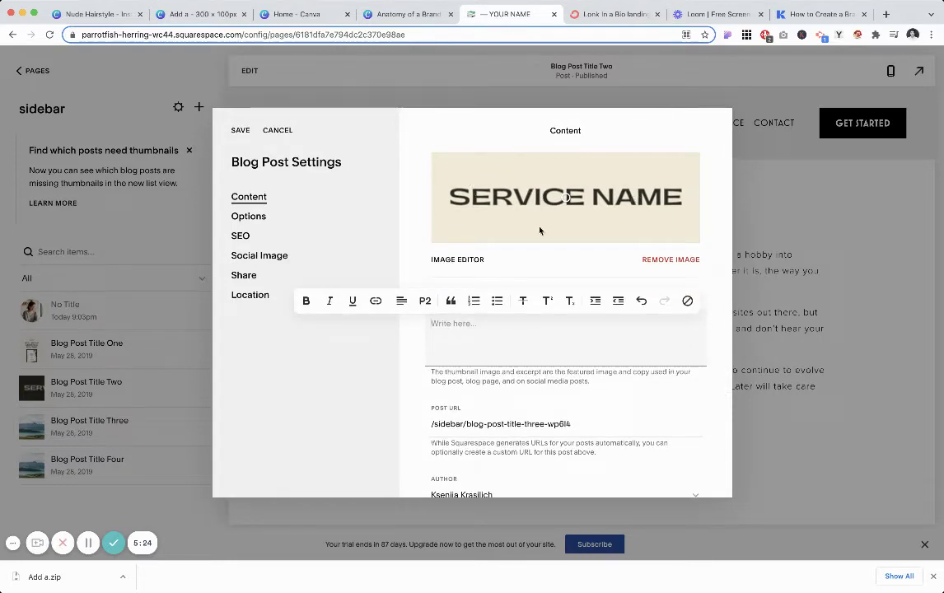
pyautogui.scroll(-2, 473, 395)
pyautogui.click(467, 444)
pyautogui.write('/servises')
pyautogui.scroll(-1, 699, 432)
pyautogui.click(692, 422)
pyautogui.click(241, 130)
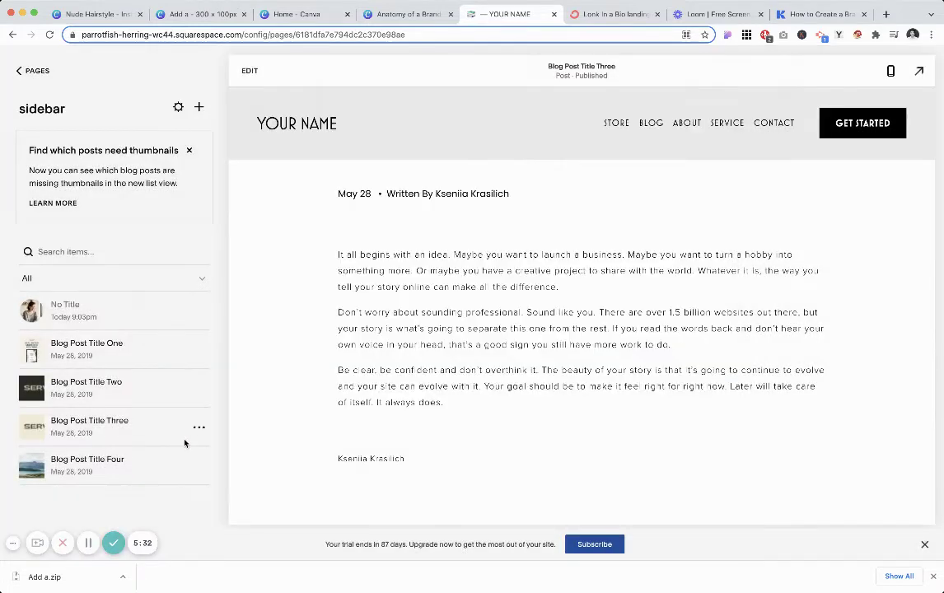
# - Swap Blog Post Title Four's thumbnail for a new upload and start an Instagram address in a new tab
pyautogui.click(200, 467)
pyautogui.click(196, 387)
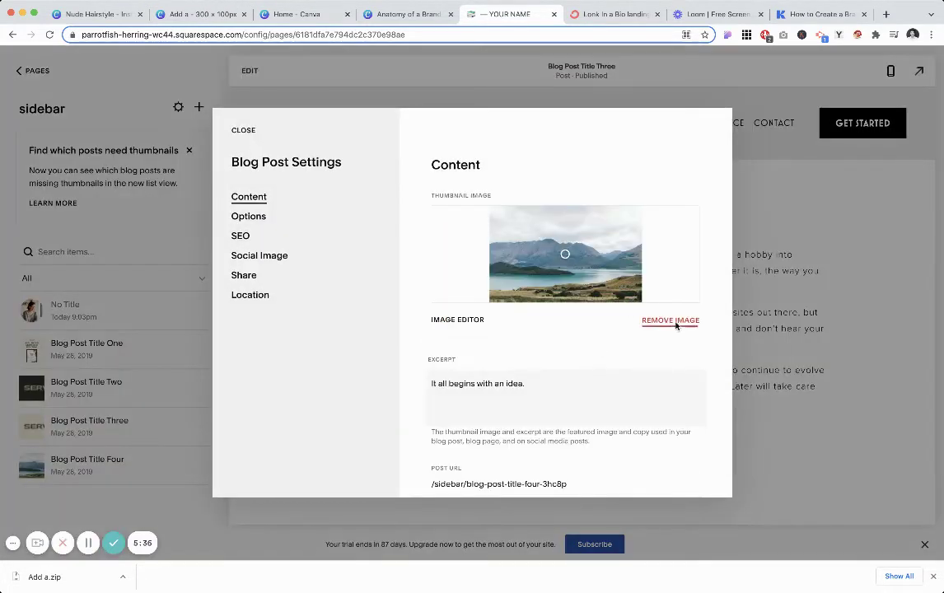
pyautogui.click(670, 319)
pyautogui.moveTo(943, 232); pyautogui.dragTo(585, 232)
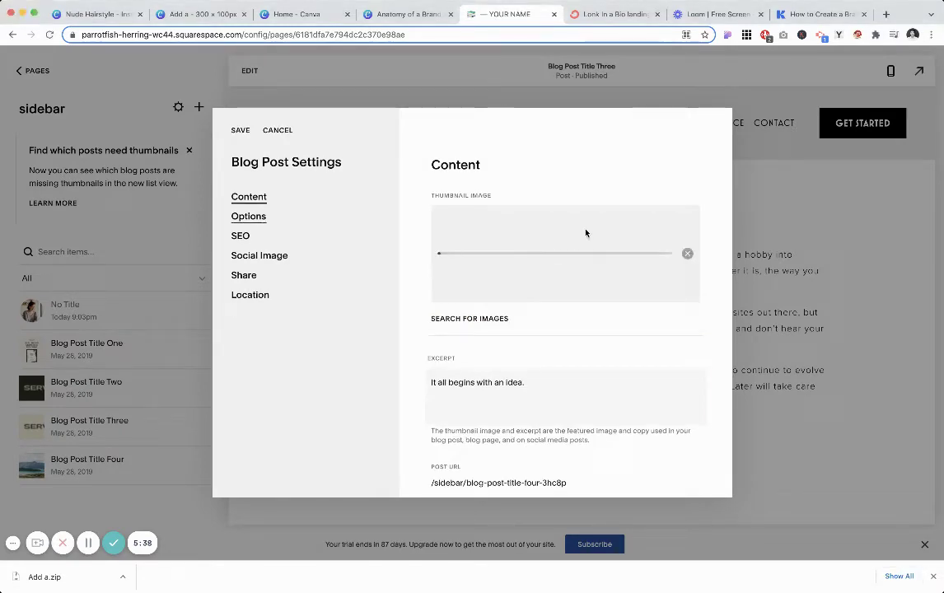
pyautogui.click(883, 14)
pyautogui.write('i')
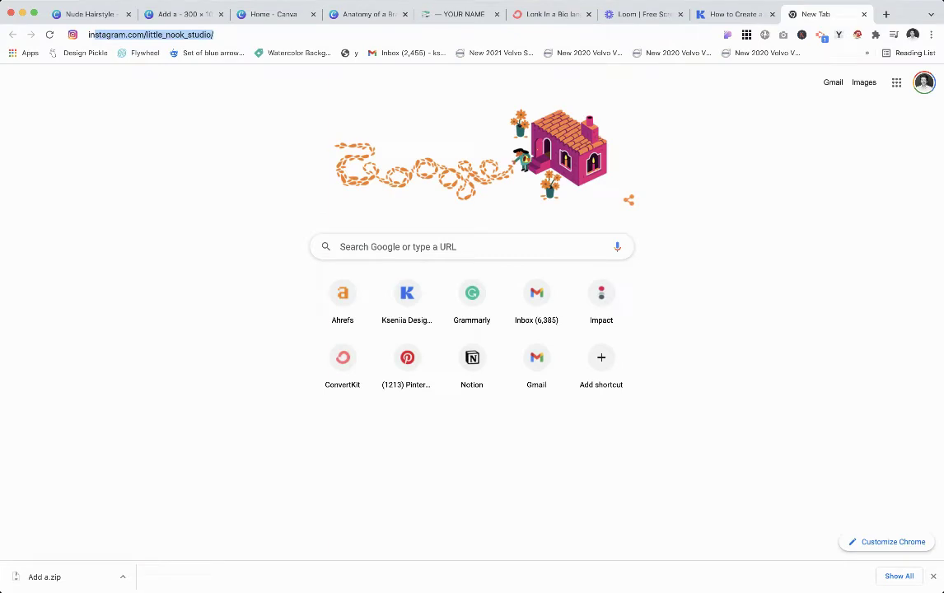
# - Open the kseniiadesignstudio Instagram profile and select its web address
pyautogui.press('Down')
pyautogui.press('Return')
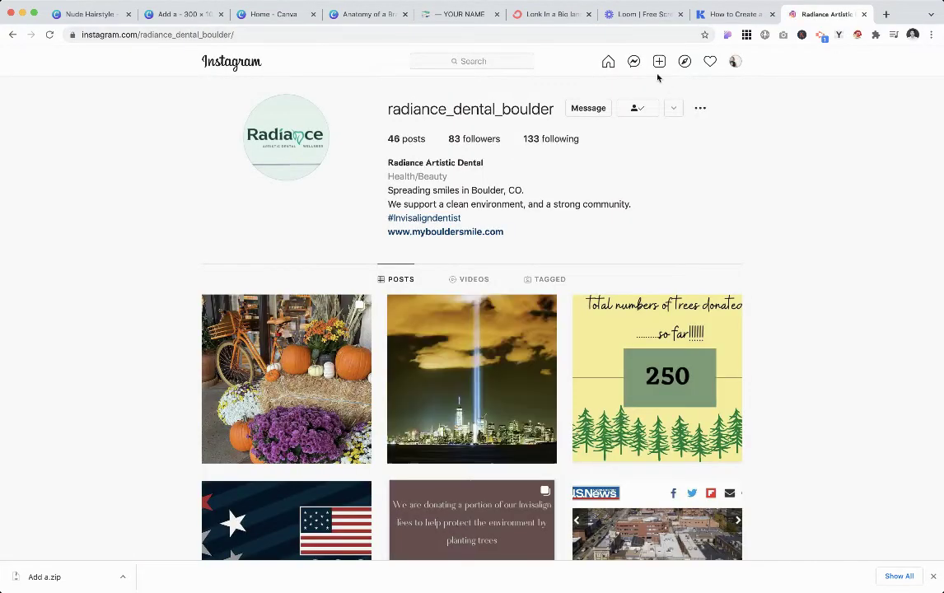
pyautogui.click(709, 60)
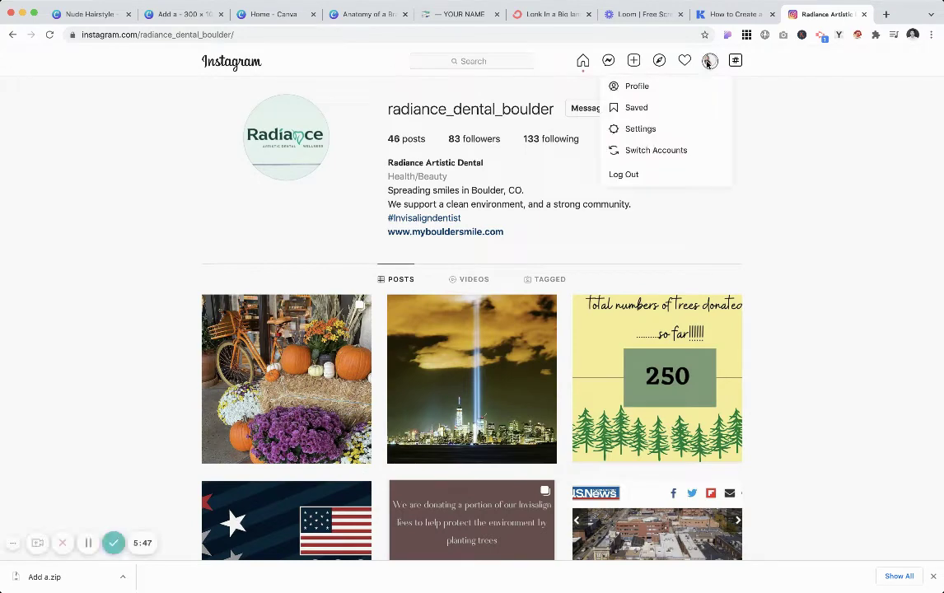
pyautogui.click(329, 34)
pyautogui.press('Down')
pyautogui.press('Return')
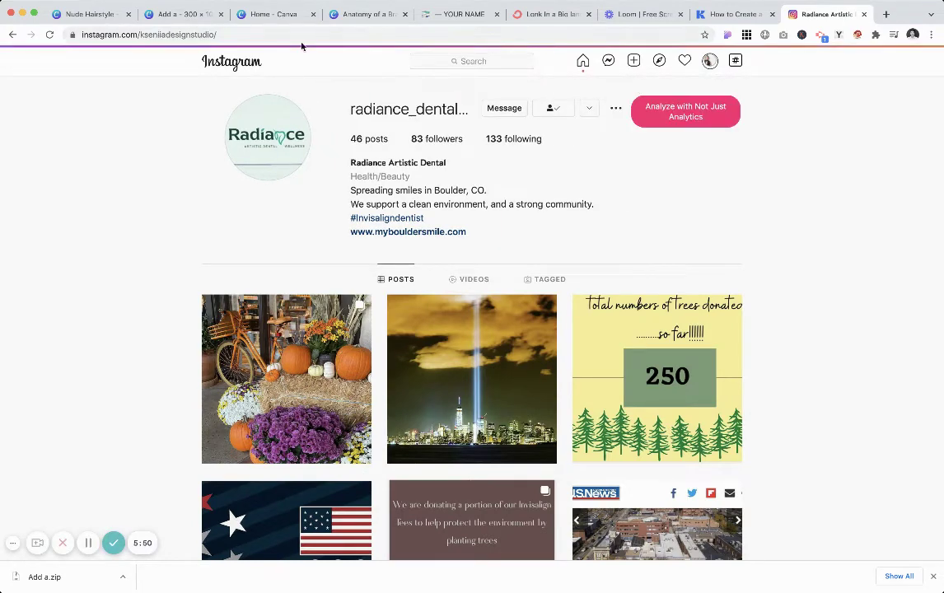
pyautogui.click(280, 37)
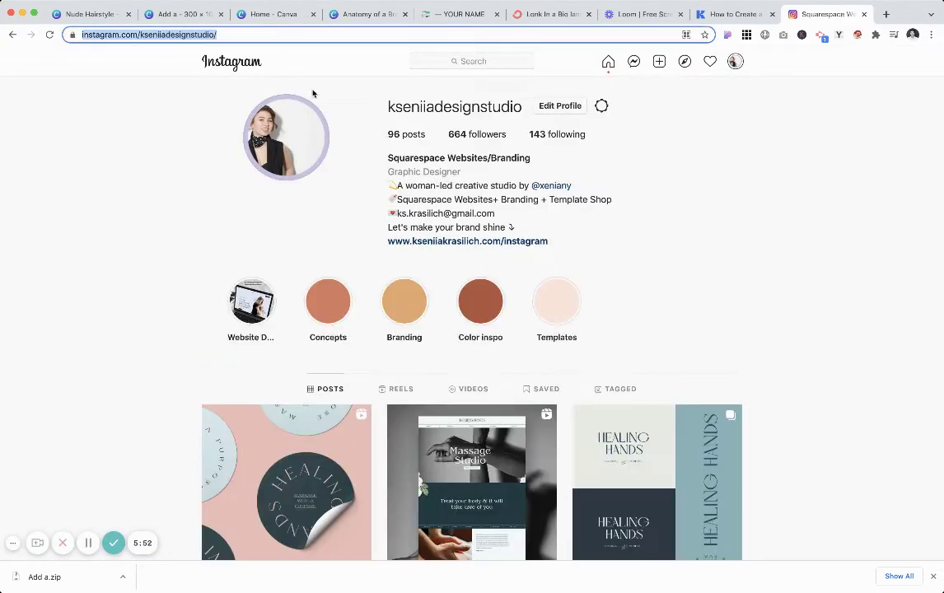
# - Clear Title Four's excerpt in Squarespace and begin editing its Source URL
pyautogui.click(550, 14)
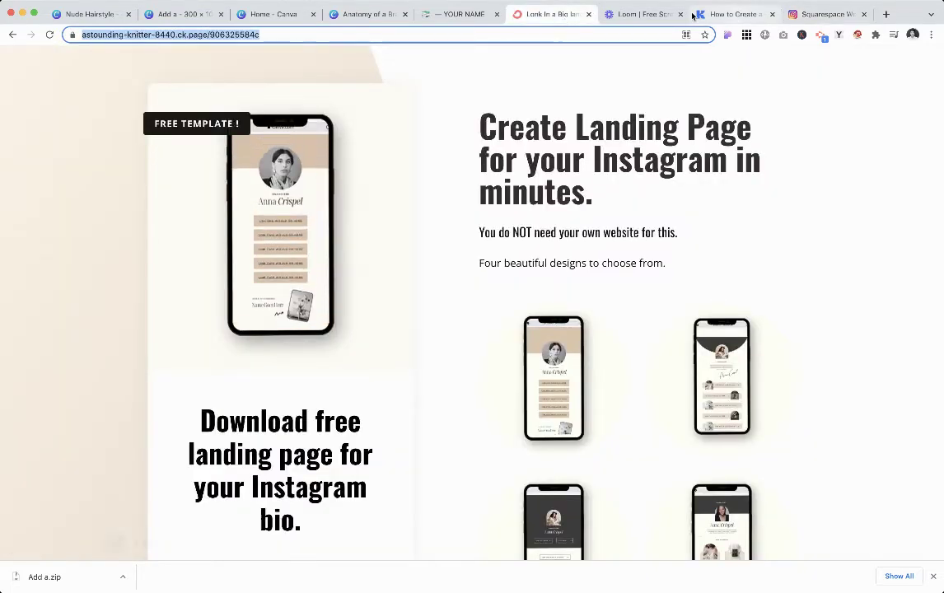
pyautogui.click(461, 14)
pyautogui.moveTo(529, 383); pyautogui.dragTo(413, 389)
pyautogui.press('BackSpace')
pyautogui.scroll(-3, 499, 396)
pyautogui.scroll(-2, 495, 467)
pyautogui.click(469, 446)
# - Set the Instagram profile as source URL, link the post title to it, save, and return to Pages
pyautogui.write('https://www.instagram.com/kseniiadesignstudio/')
pyautogui.scroll(-1, 596, 465)
pyautogui.click(691, 469)
pyautogui.scroll(5, 669, 435)
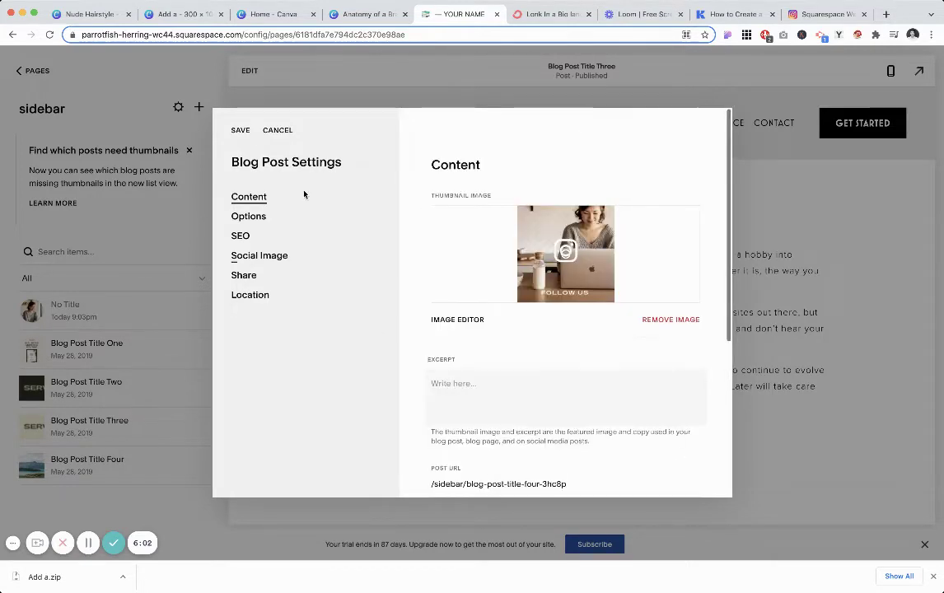
pyautogui.click(239, 130)
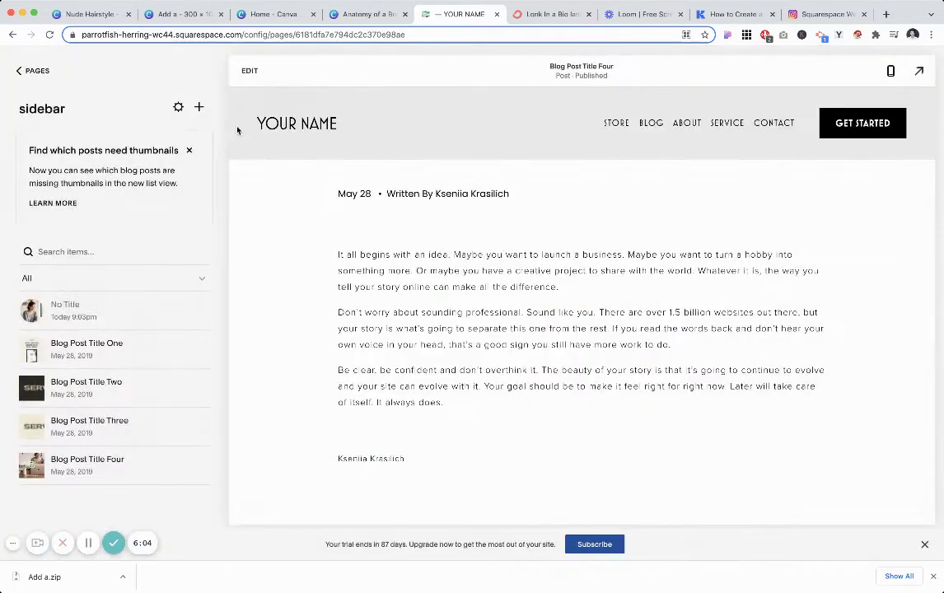
pyautogui.click(17, 71)
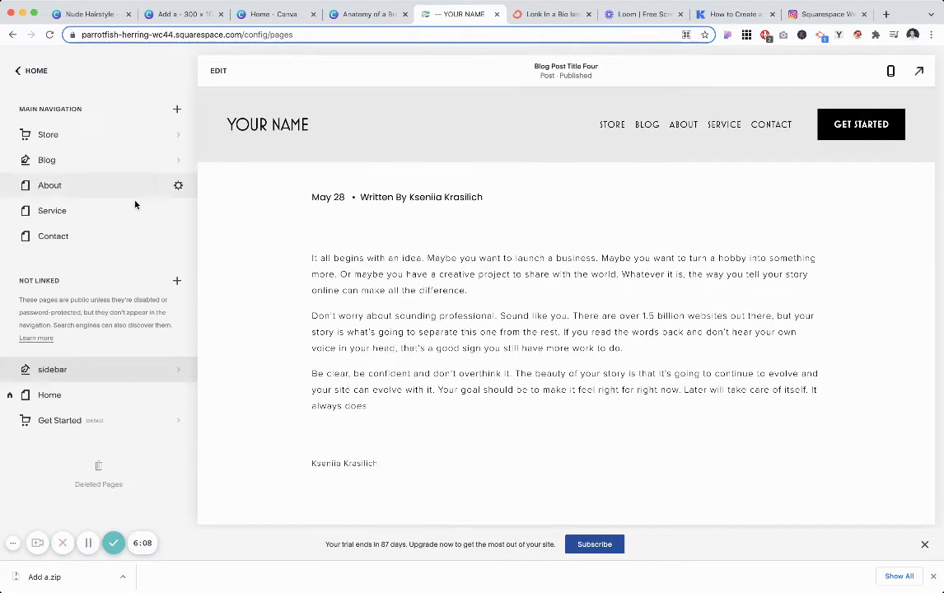
# - Open the Blog's Toxic Relationships post for editing and bring up the block insert menu
pyautogui.click(57, 150)
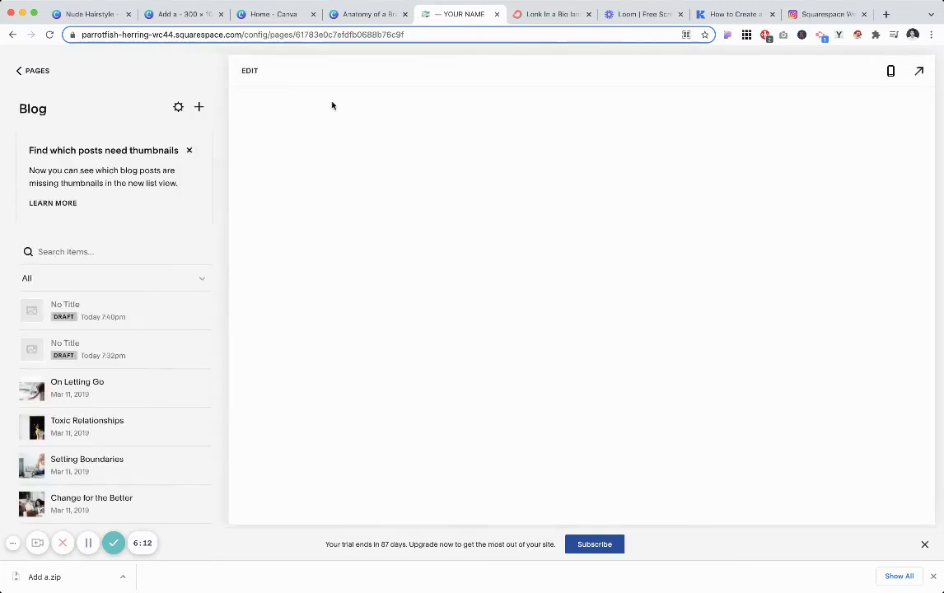
pyautogui.scroll(-2, 445, 330)
pyautogui.scroll(-3, 445, 330)
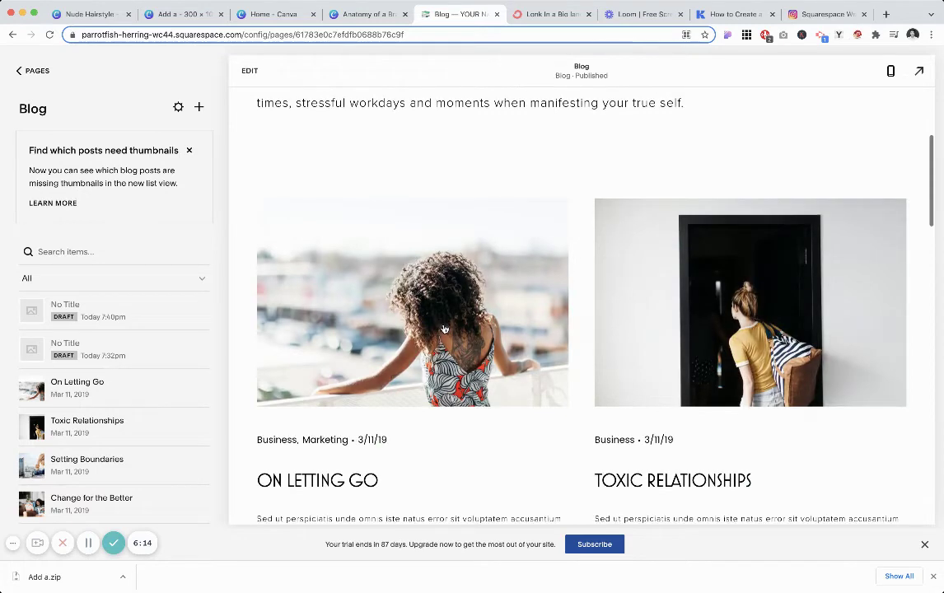
pyautogui.scroll(-4, 444, 330)
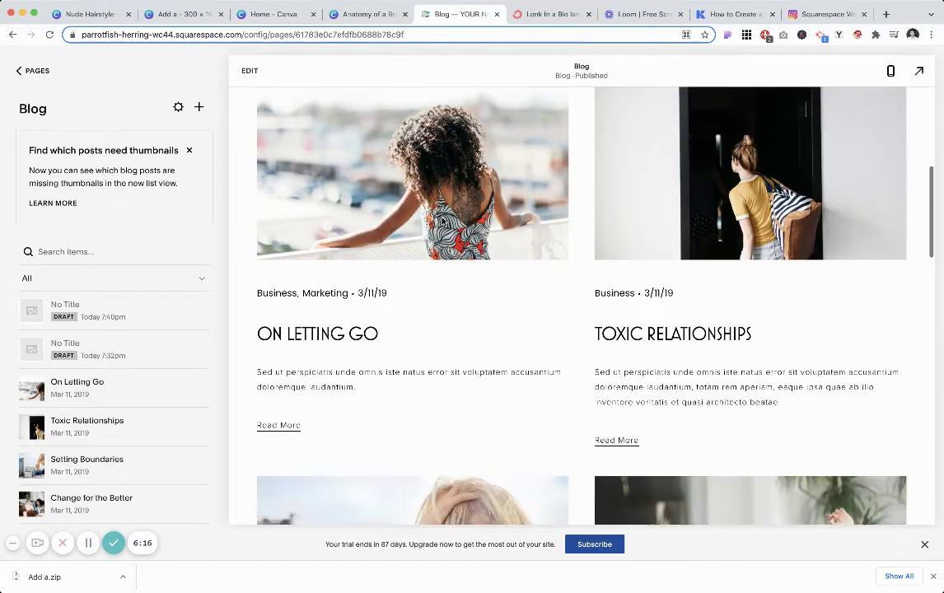
pyautogui.click(437, 216)
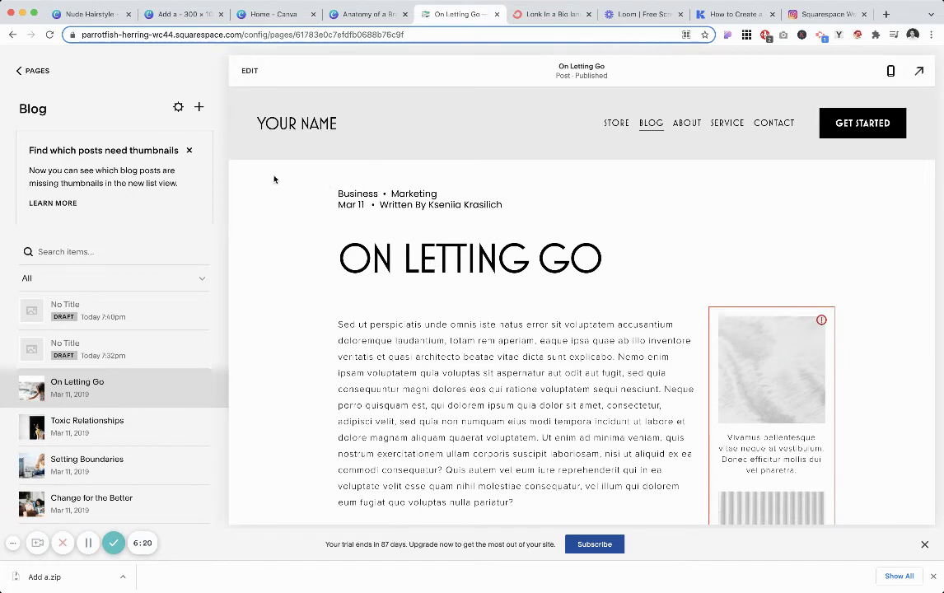
pyautogui.click(120, 424)
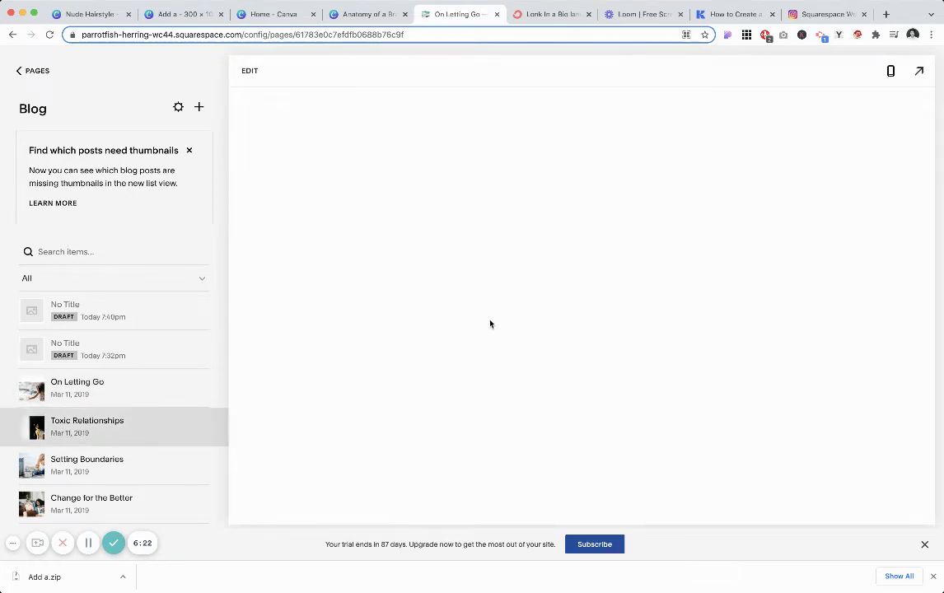
pyautogui.click(250, 72)
pyautogui.click(471, 335)
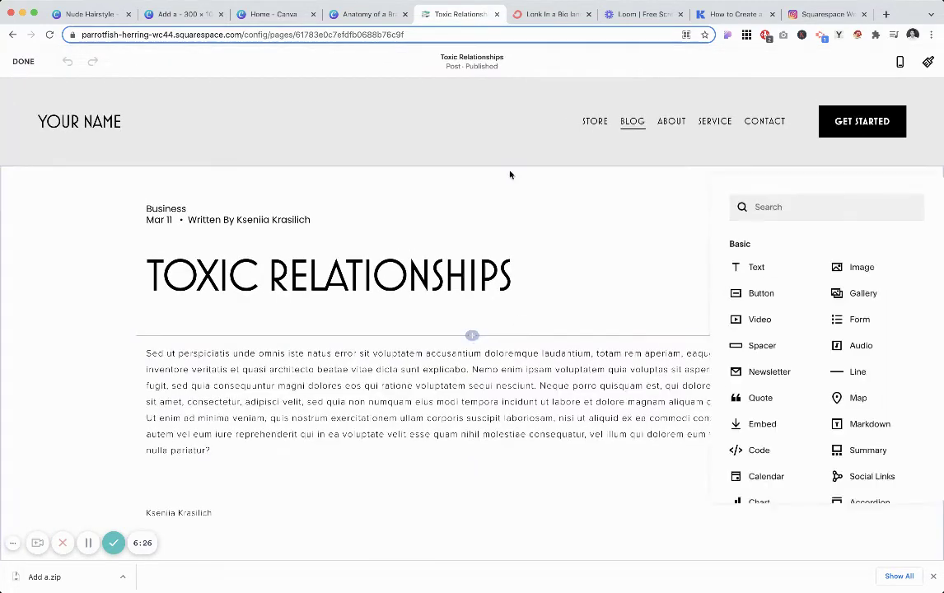
# - Insert a Spacer beside the post text and widen the text column
pyautogui.click(770, 346)
pyautogui.moveTo(274, 355)
pyautogui.mouseDown()
pyautogui.moveTo(754, 421)
pyautogui.moveTo(756, 432)
pyautogui.mouseUp()
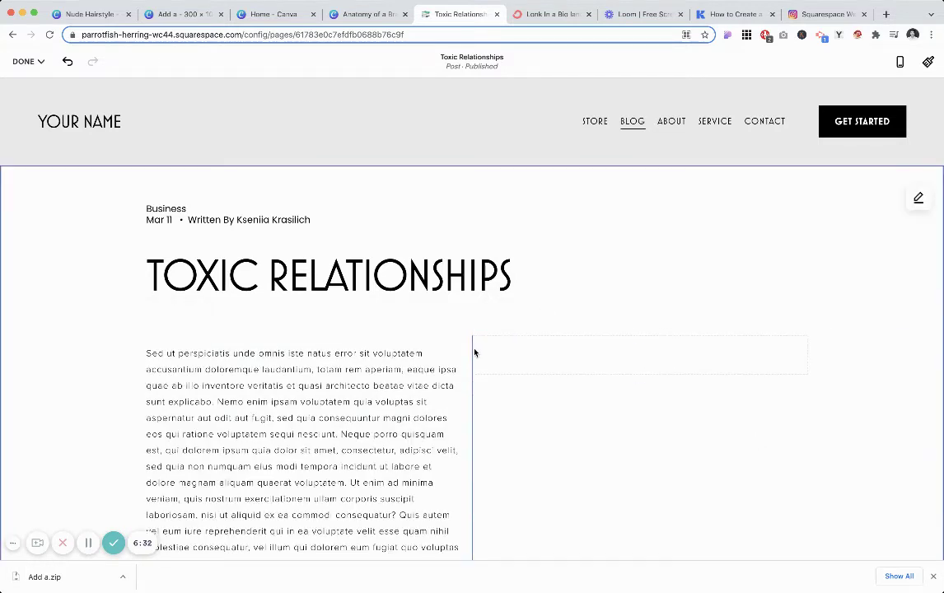
pyautogui.moveTo(474, 353)
pyautogui.mouseDown()
pyautogui.moveTo(675, 358)
pyautogui.moveTo(654, 362)
pyautogui.mouseUp()
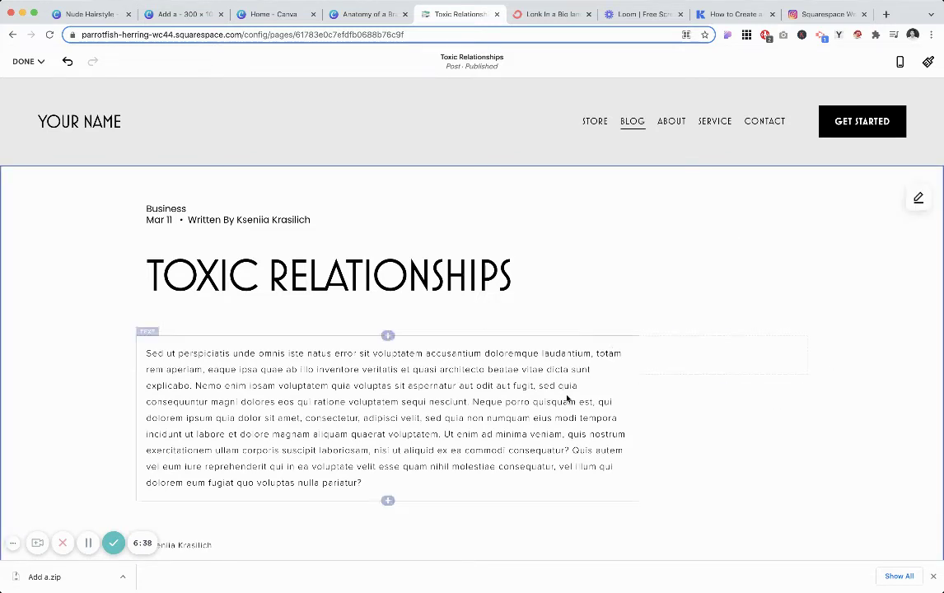
pyautogui.moveTo(723, 355)
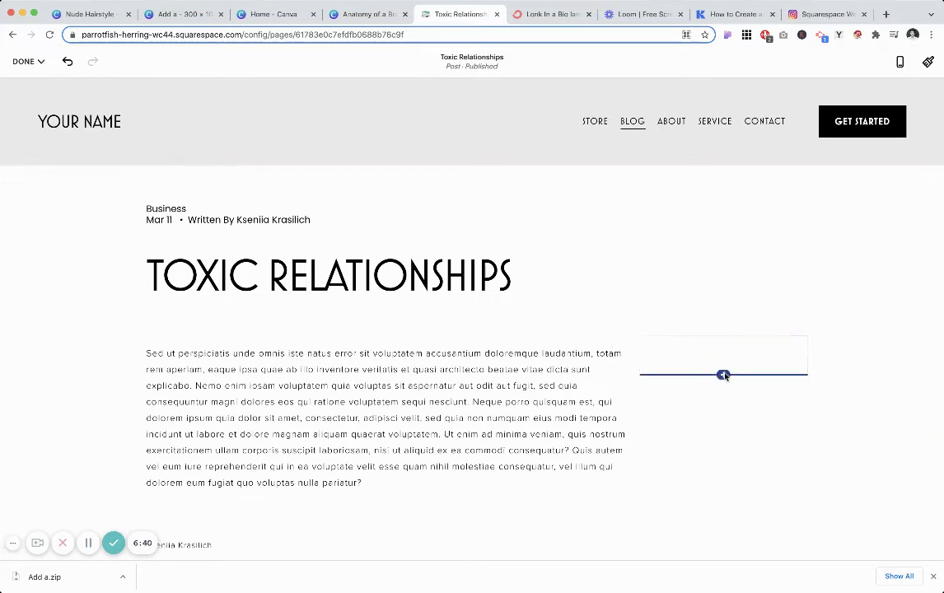
# - Add a Summary block sourced from the sidebar page, with Primary Metadata set to None
pyautogui.click(723, 375)
pyautogui.write('sum')
pyautogui.click(766, 289)
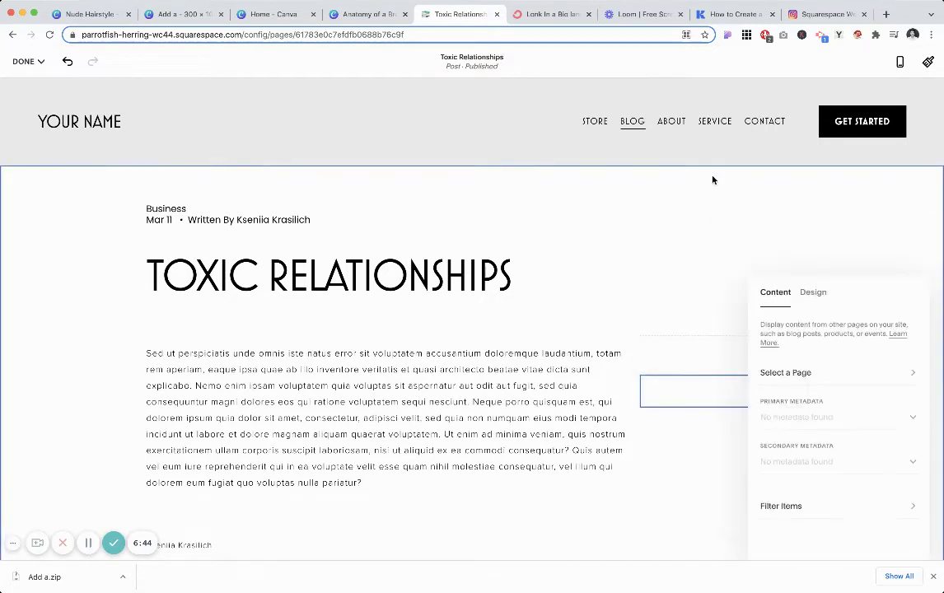
pyautogui.click(907, 373)
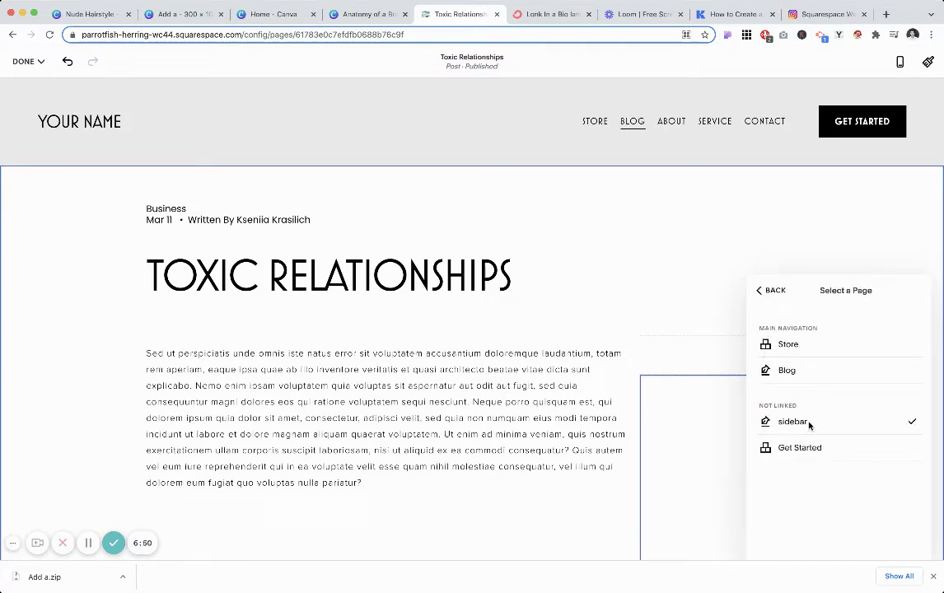
pyautogui.click(758, 293)
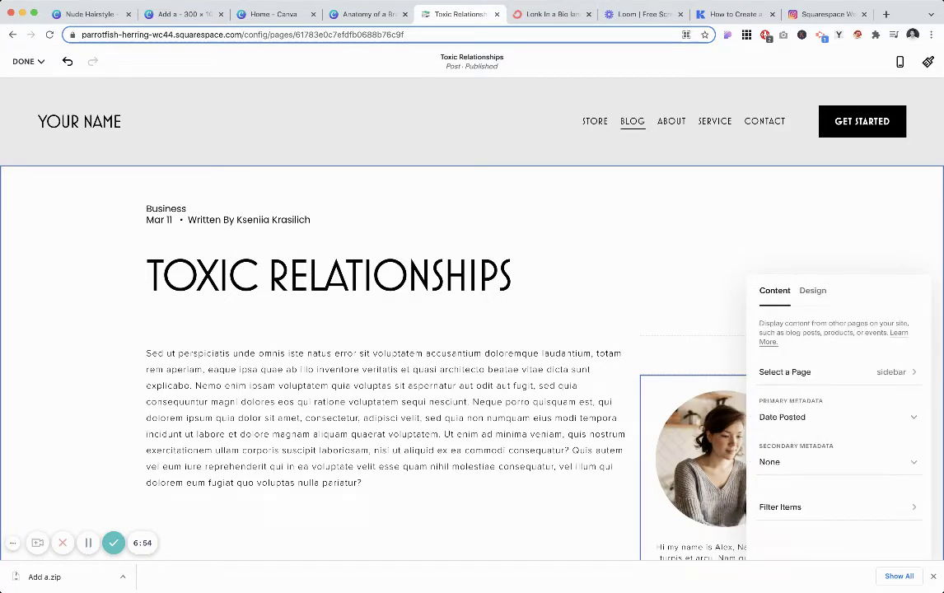
pyautogui.click(913, 419)
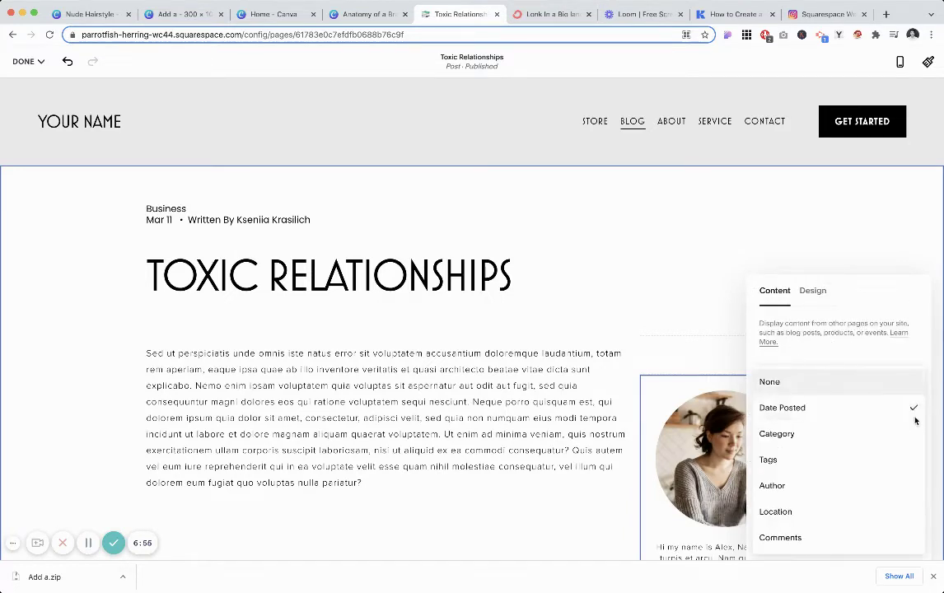
pyautogui.click(800, 381)
pyautogui.scroll(-1, 679, 242)
pyautogui.click(679, 242)
# - Delete the Spacer block and reopen the Summary block's settings
pyautogui.click(773, 309)
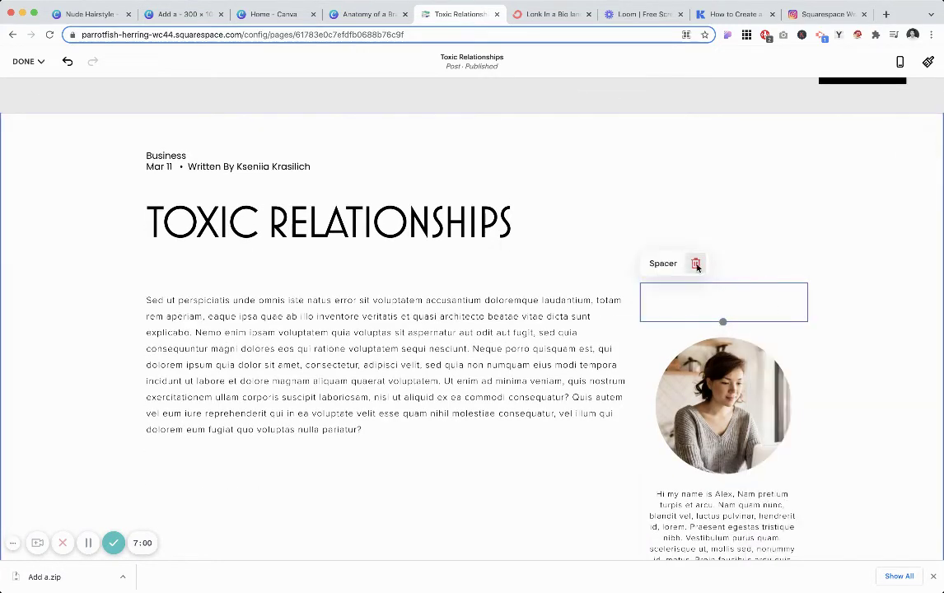
pyautogui.click(695, 263)
pyautogui.click(545, 339)
pyautogui.scroll(-1, 683, 297)
pyautogui.scroll(2, 708, 346)
pyautogui.scroll(-4, 748, 354)
pyautogui.scroll(5, 725, 362)
pyautogui.click(708, 371)
pyautogui.scroll(-5, 707, 369)
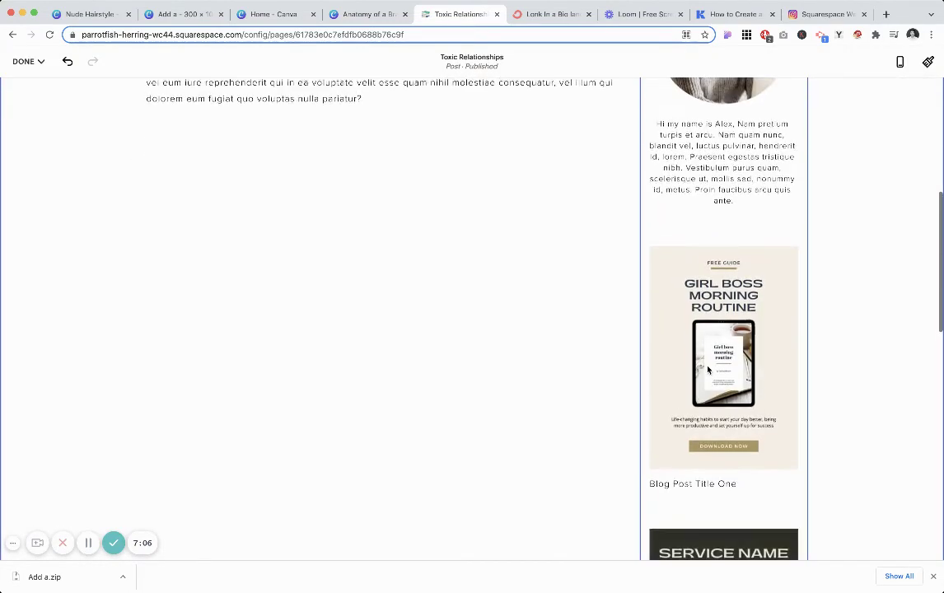
pyautogui.scroll(2, 708, 370)
pyautogui.scroll(-1, 707, 370)
pyautogui.scroll(3, 707, 370)
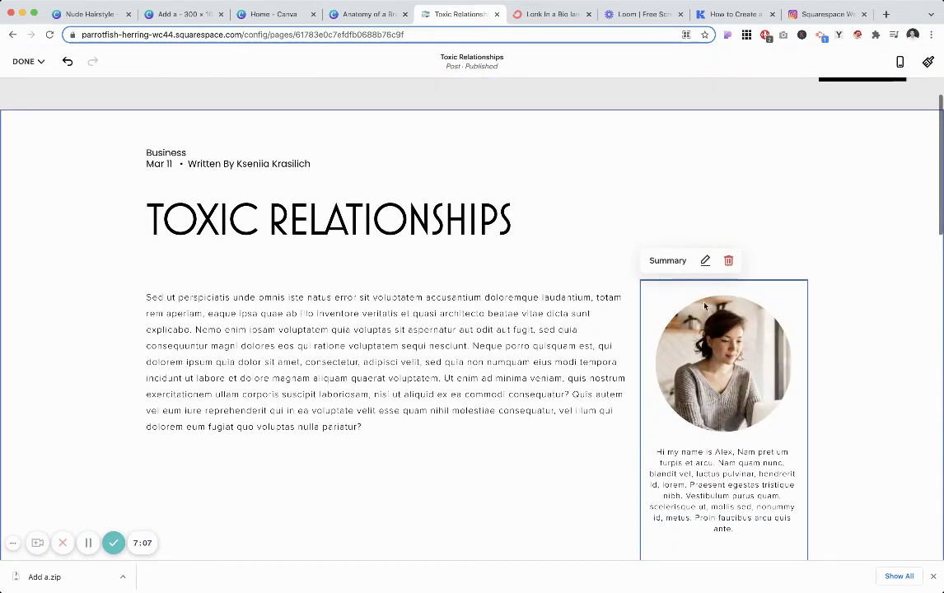
pyautogui.click(703, 257)
# - In the Summary's design options, center the text and hide post titles
pyautogui.click(813, 299)
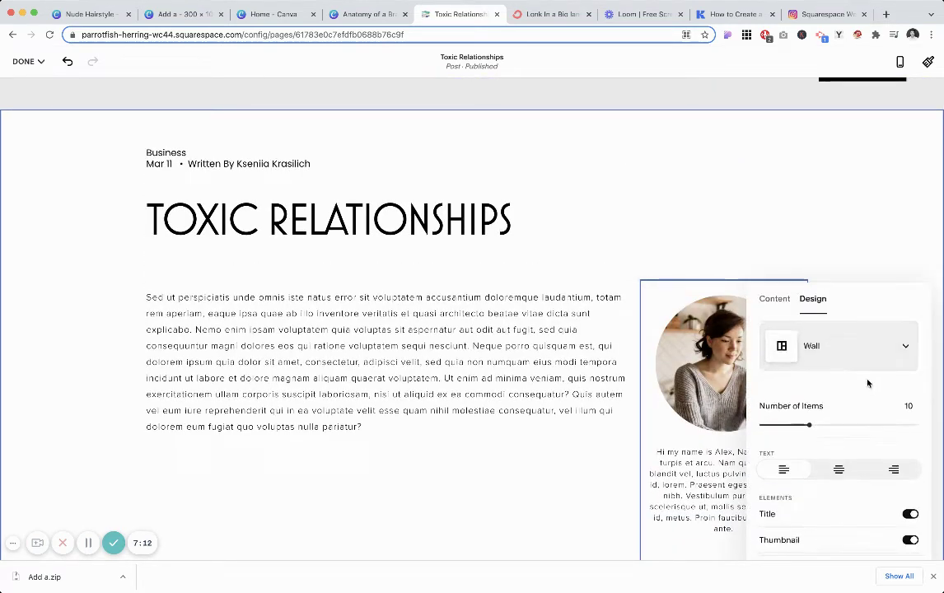
pyautogui.scroll(-2, 856, 391)
pyautogui.click(839, 384)
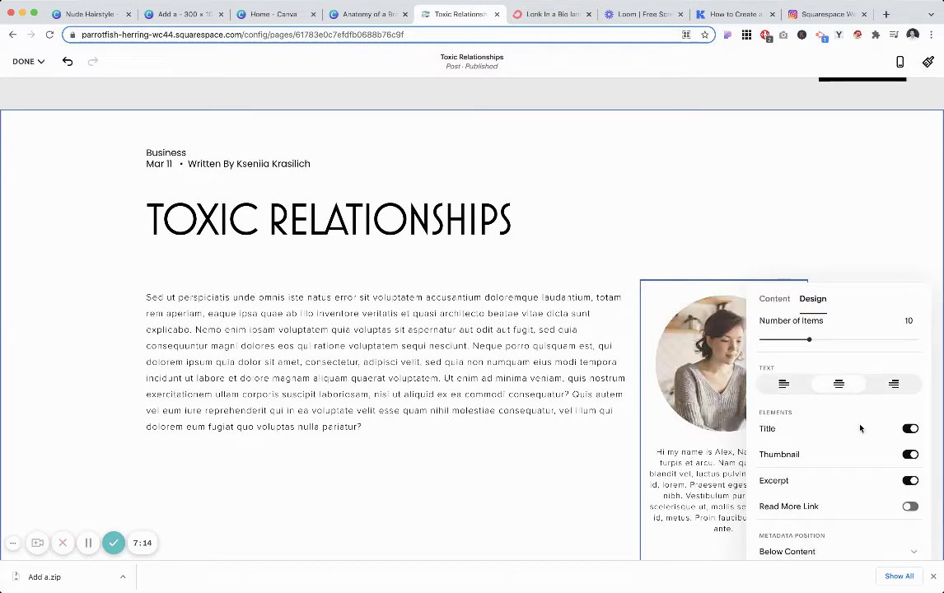
pyautogui.scroll(-1, 856, 429)
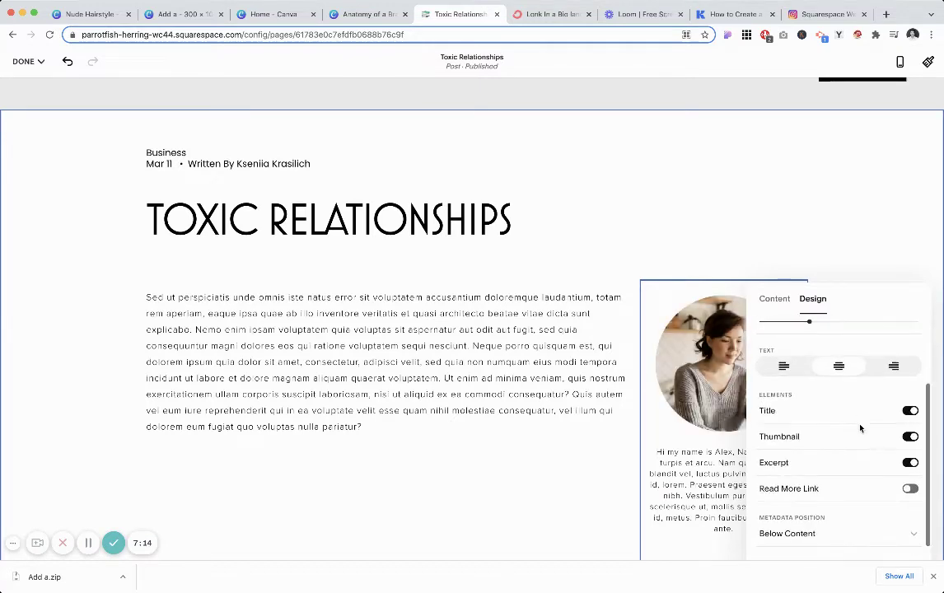
pyautogui.click(908, 411)
pyautogui.scroll(-3, 631, 393)
pyautogui.scroll(-3, 669, 451)
pyautogui.scroll(-3, 669, 452)
pyautogui.scroll(-2, 669, 452)
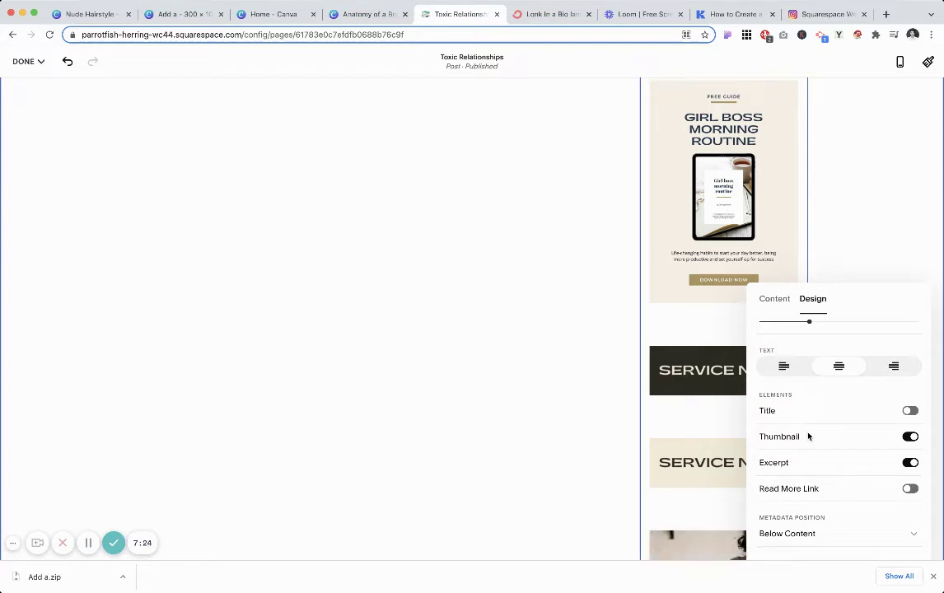
pyautogui.scroll(-1, 708, 461)
pyautogui.scroll(-1, 831, 465)
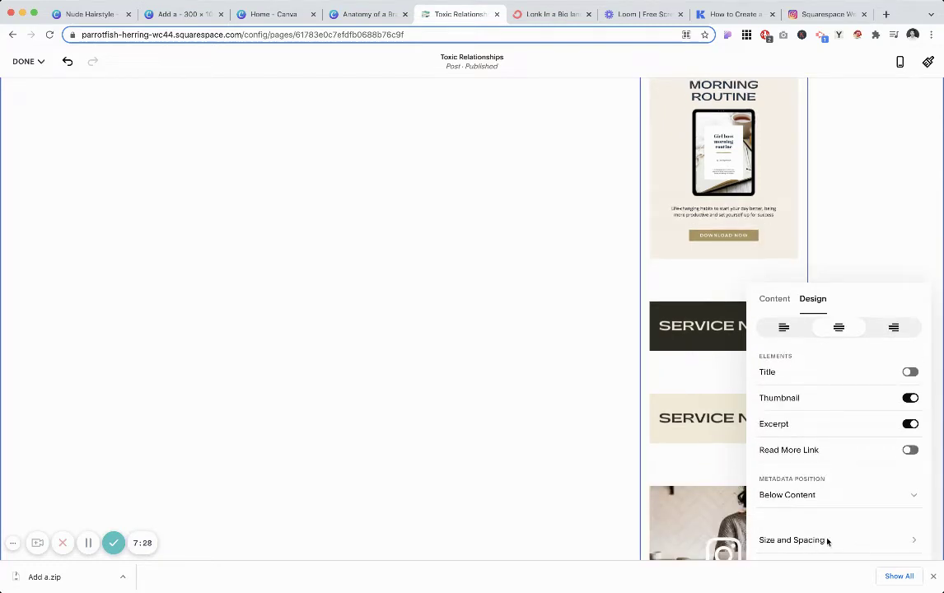
# - Set the Summary's gutter width to 13 px and column width to 100 px
pyautogui.click(914, 541)
pyautogui.moveTo(807, 391); pyautogui.dragTo(771, 391)
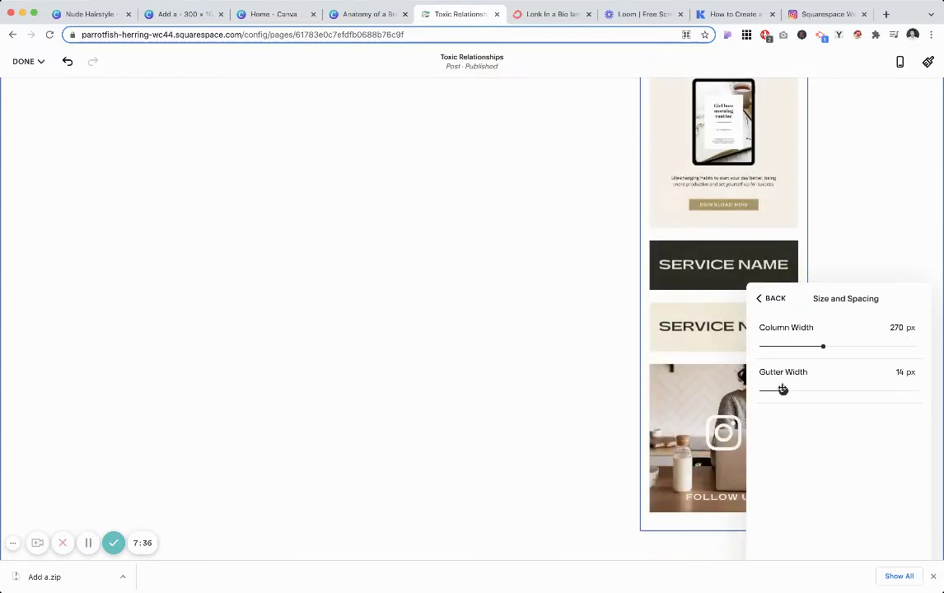
pyautogui.moveTo(783, 390); pyautogui.dragTo(781, 390)
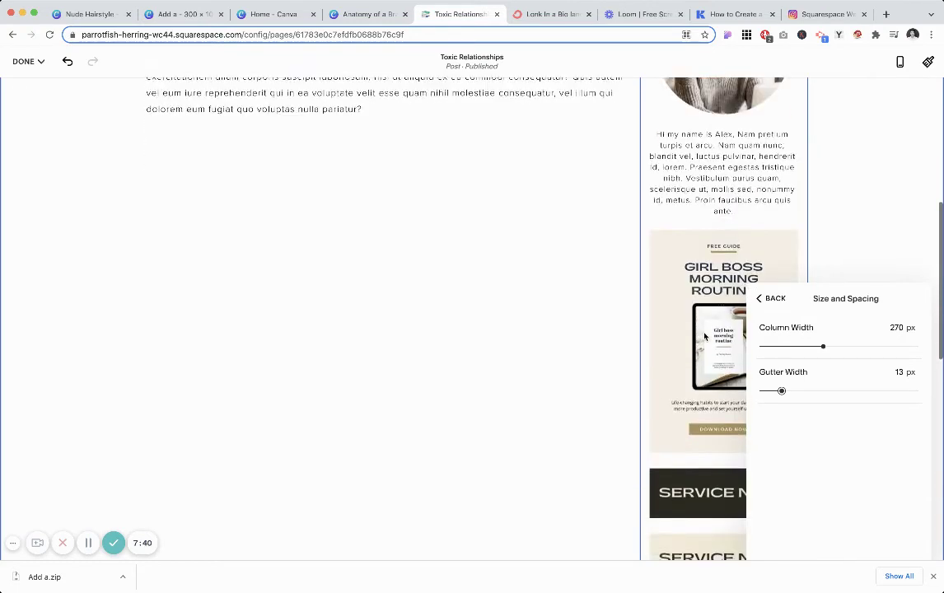
pyautogui.scroll(-2, 704, 336)
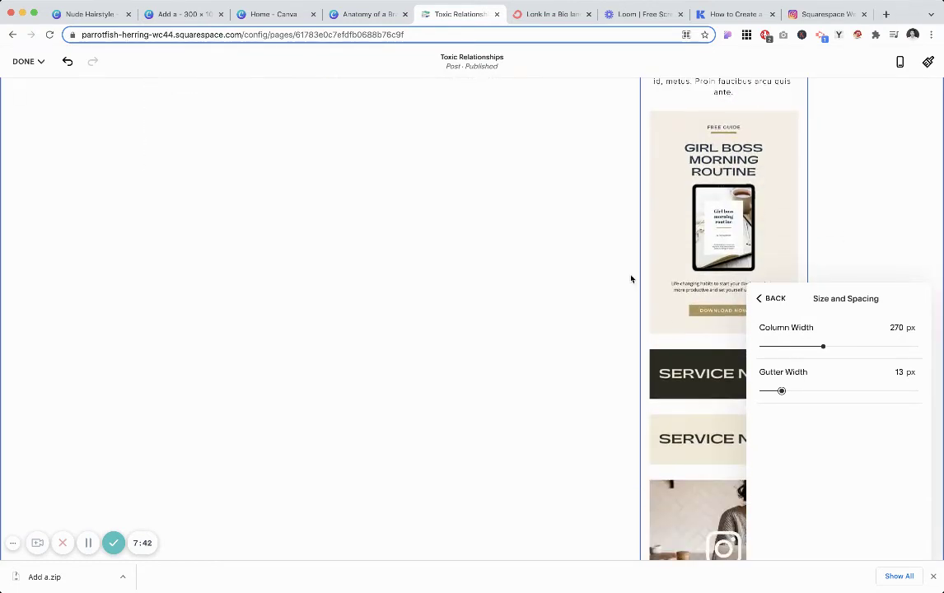
pyautogui.moveTo(786, 355); pyautogui.dragTo(775, 347)
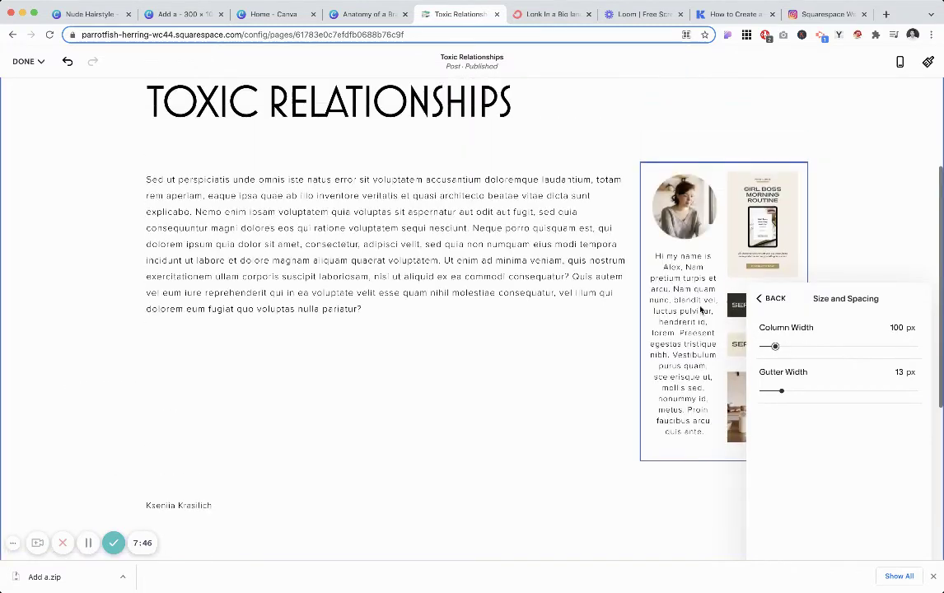
# - Widen the Summary column width to 260 px and save the post
pyautogui.click(820, 346)
pyautogui.click(584, 436)
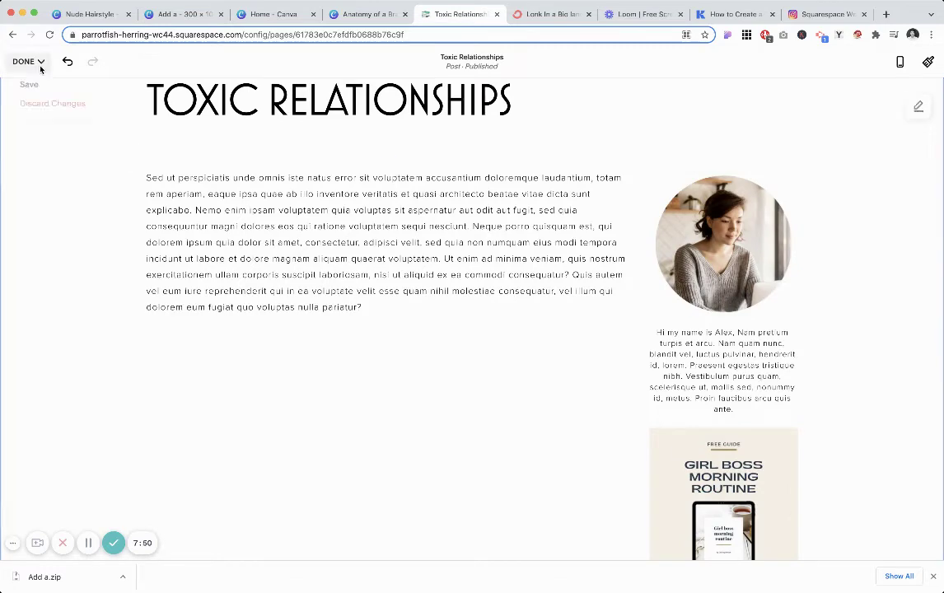
pyautogui.click(36, 81)
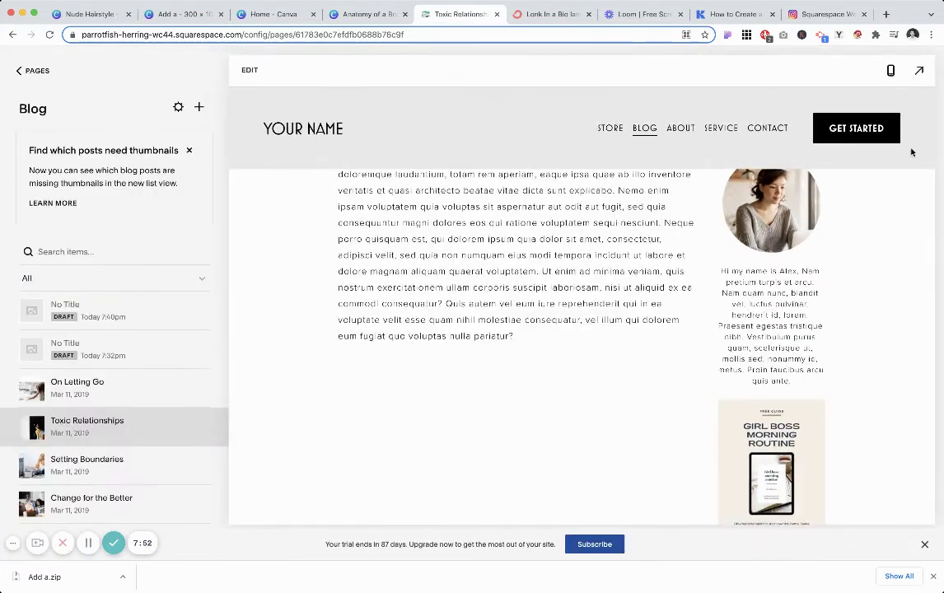
# - View the site in full-window preview and go to the About page
pyautogui.scroll(5, 693, 262)
pyautogui.click(919, 70)
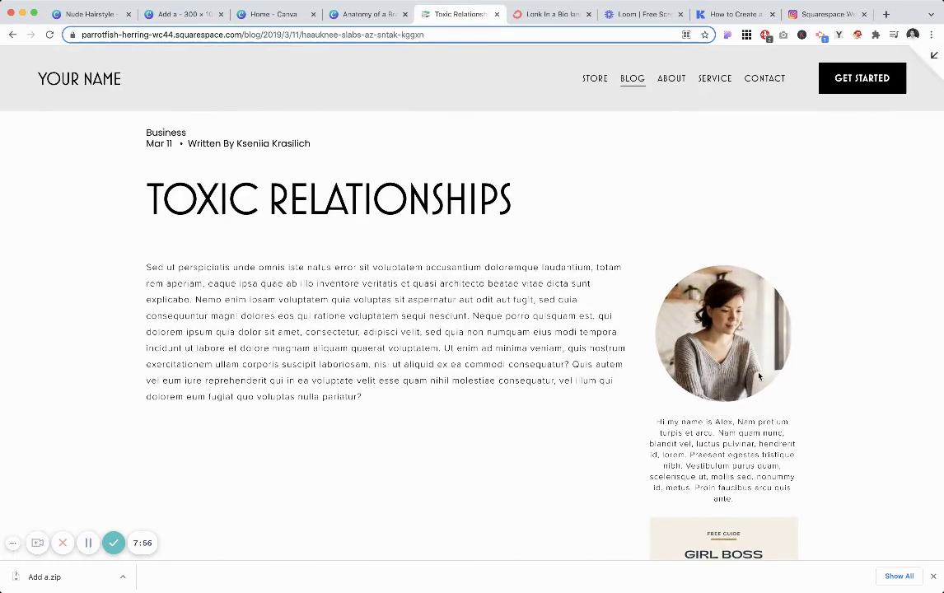
pyautogui.click(671, 78)
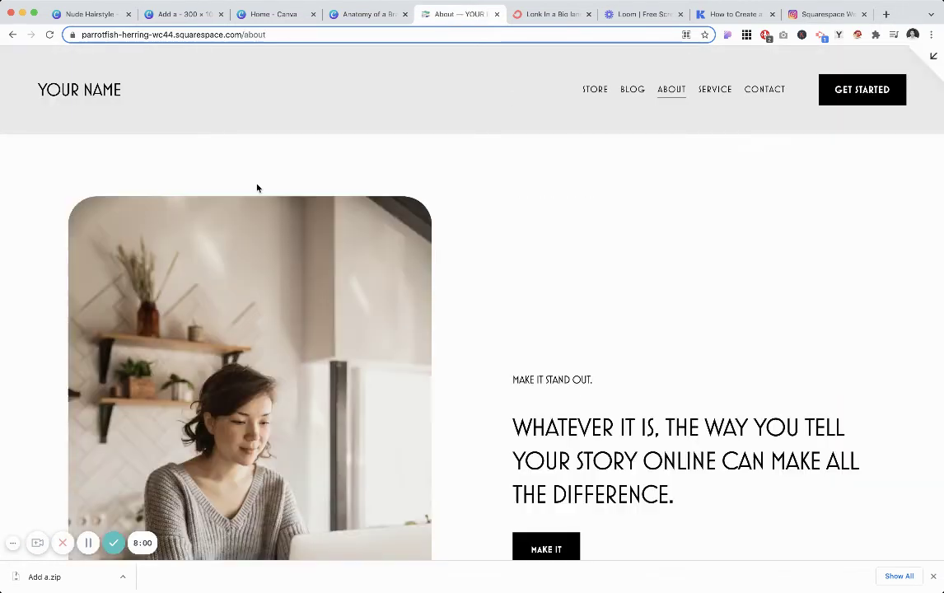
pyautogui.scroll(-3, 609, 372)
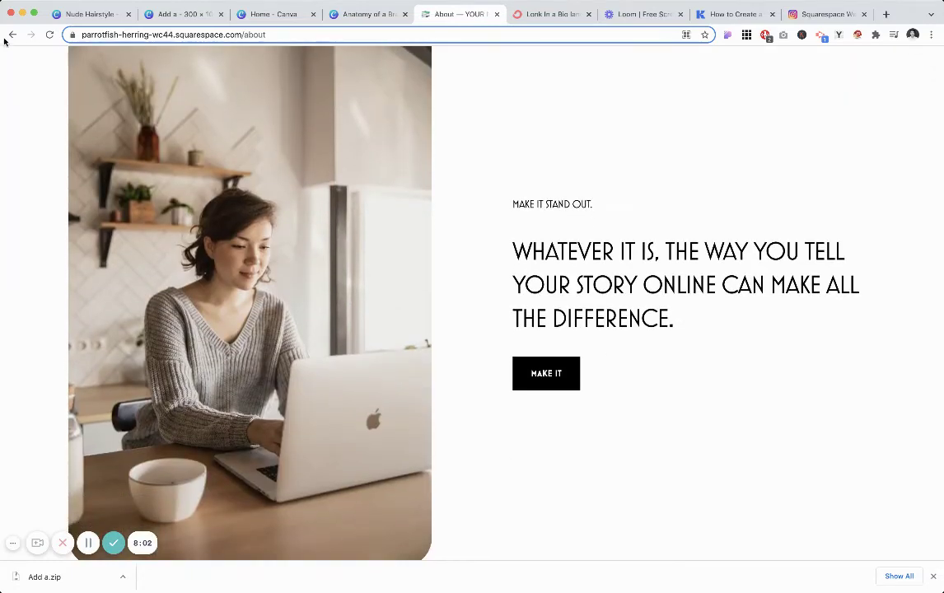
# - Return to the Toxic Relationships post and view it as a full live page
pyautogui.click(13, 34)
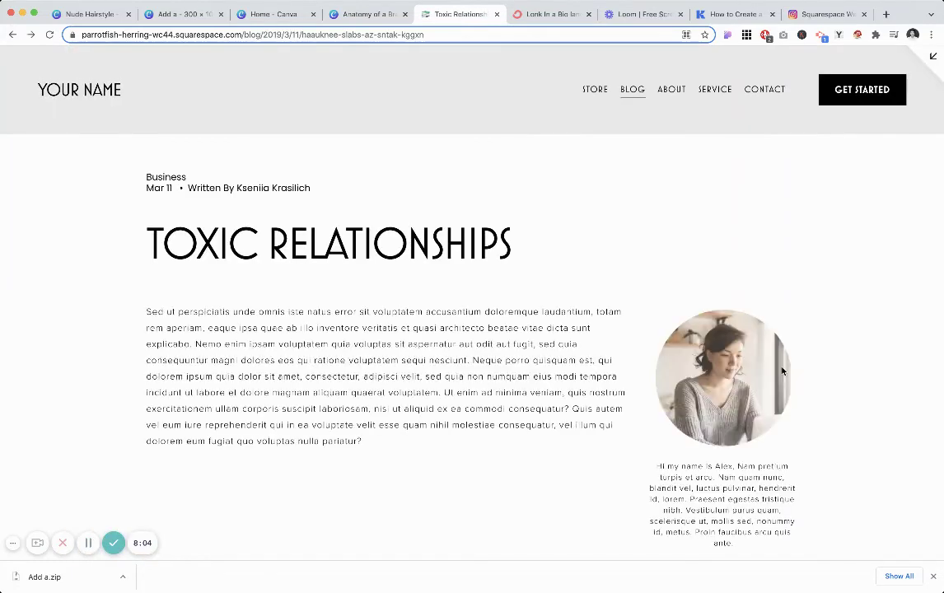
pyautogui.scroll(-3, 782, 366)
pyautogui.scroll(1, 782, 366)
pyautogui.scroll(-2, 790, 305)
pyautogui.scroll(-2, 729, 330)
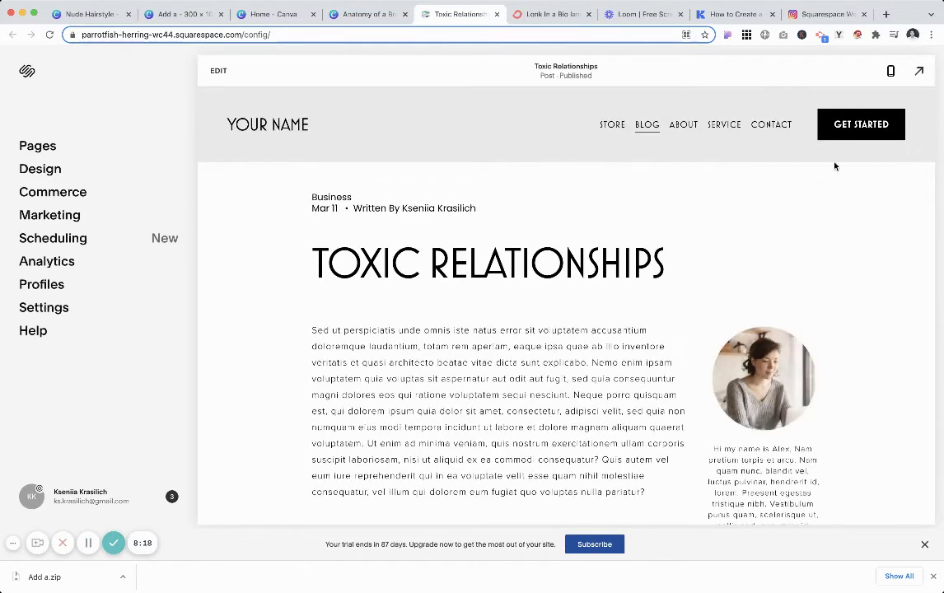
pyautogui.click(918, 74)
pyautogui.scroll(-5, 673, 304)
pyautogui.scroll(-3, 482, 426)
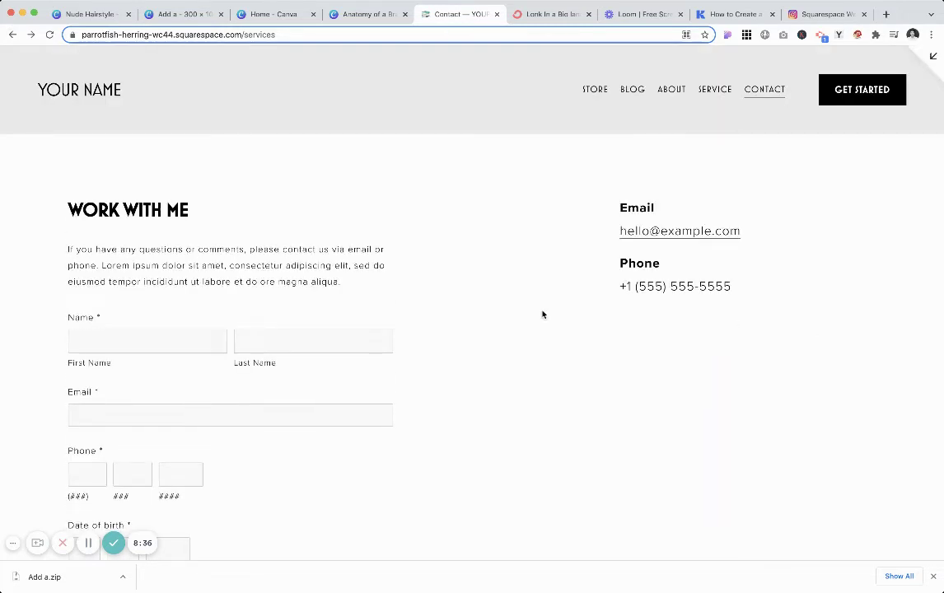
# - Go back to the post, scroll to the sidebar, and test the Instagram image link
pyautogui.click(12, 35)
pyautogui.scroll(-1, 652, 454)
pyautogui.scroll(-10, 652, 455)
pyautogui.scroll(-3, 652, 454)
pyautogui.scroll(1, 700, 370)
pyautogui.scroll(1, 720, 363)
pyautogui.click(729, 302)
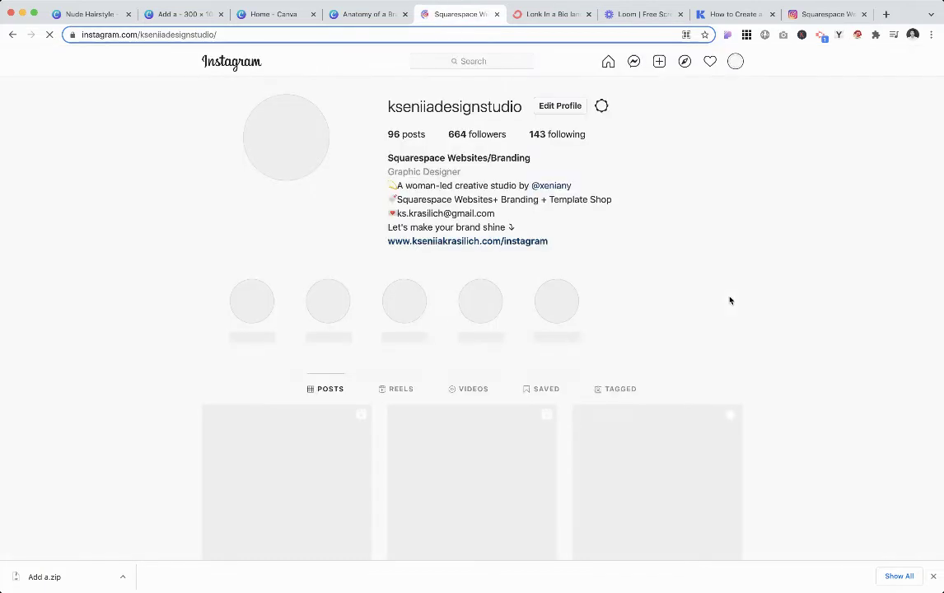
# - Go back from Instagram to the site editor and scroll through the post's sidebar images
pyautogui.click(12, 34)
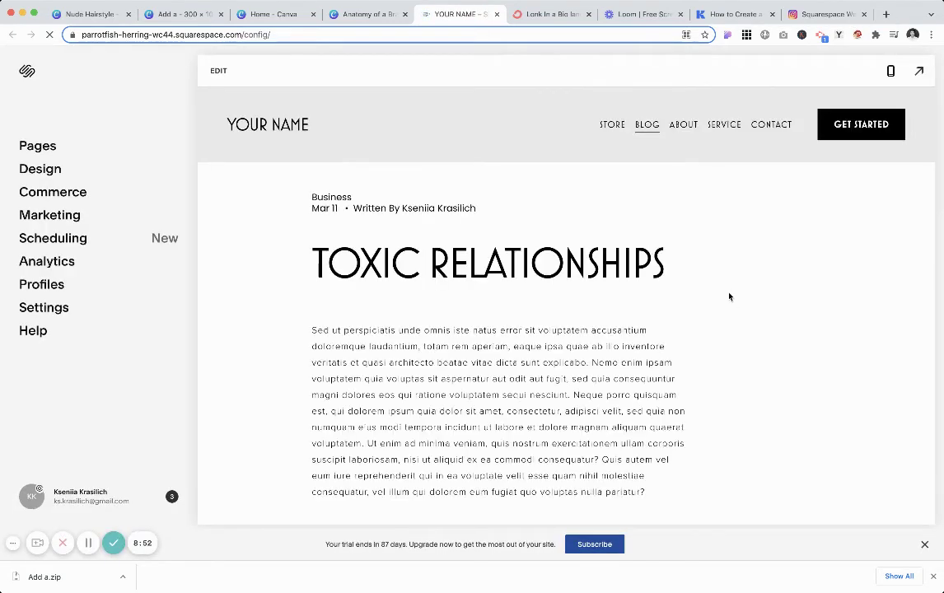
pyautogui.scroll(-5, 742, 317)
pyautogui.scroll(-3, 810, 399)
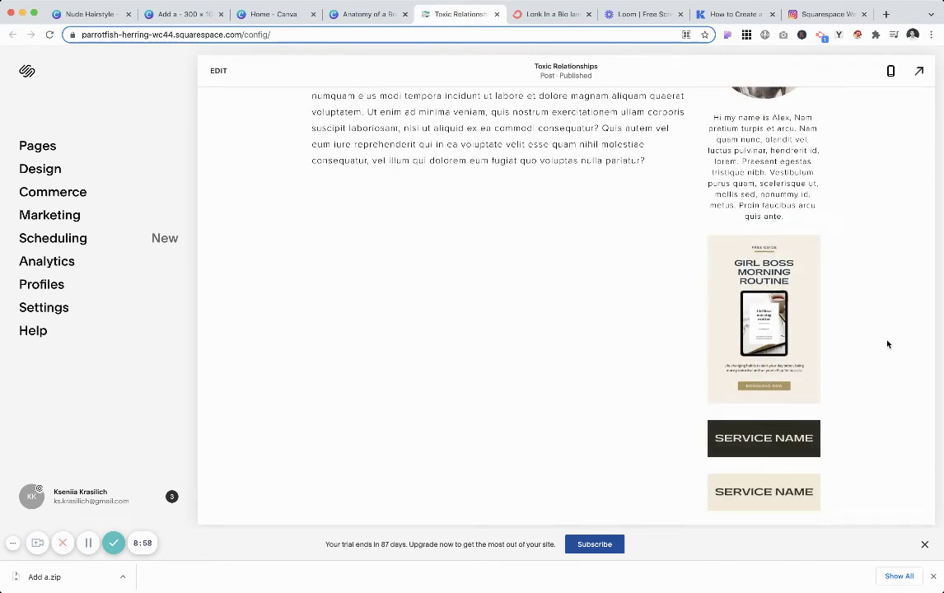
pyautogui.scroll(1, 676, 333)
pyautogui.scroll(1, 708, 350)
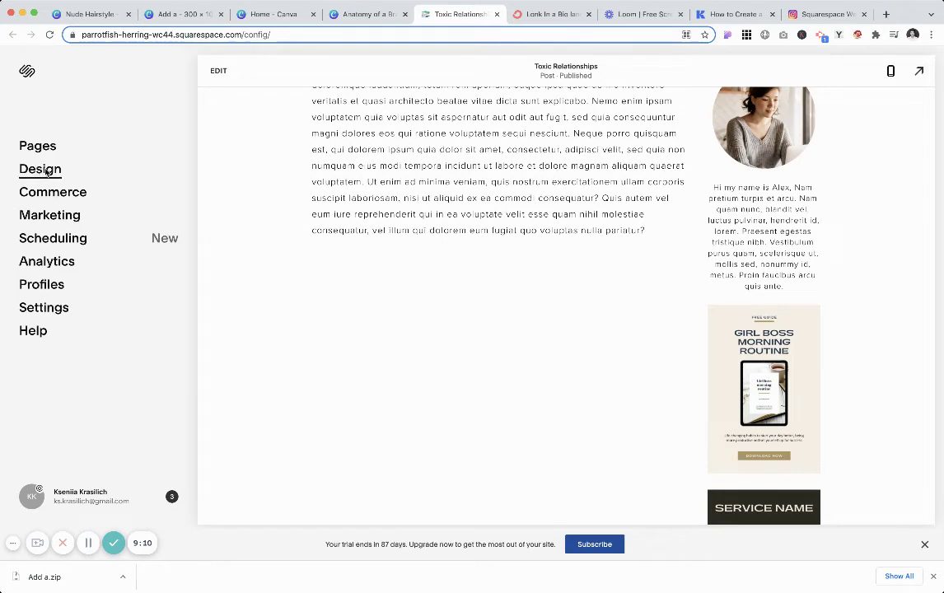
# - Look through Design settings, then return to Pages and open the hidden sidebar blog's posts
pyautogui.click(47, 169)
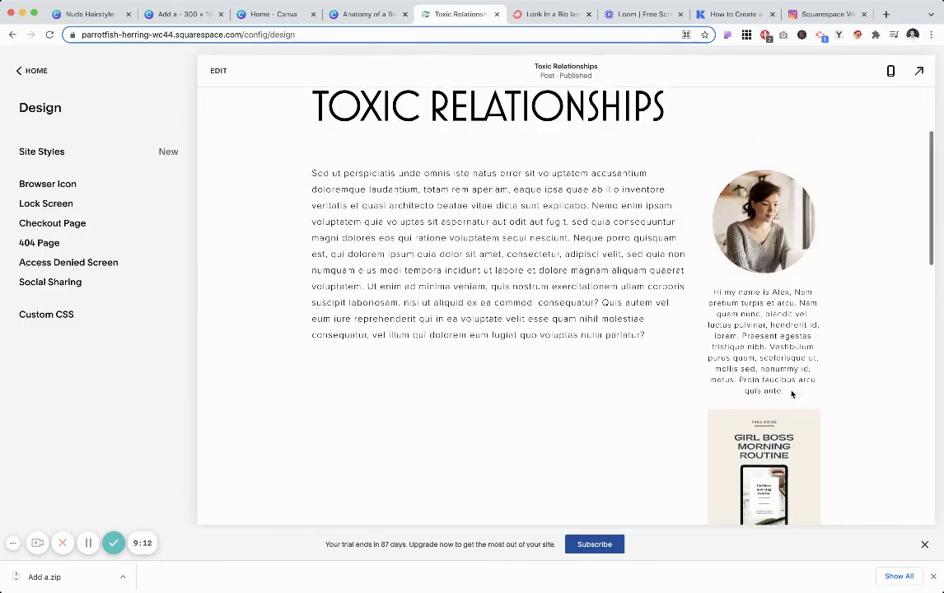
pyautogui.scroll(-2, 791, 394)
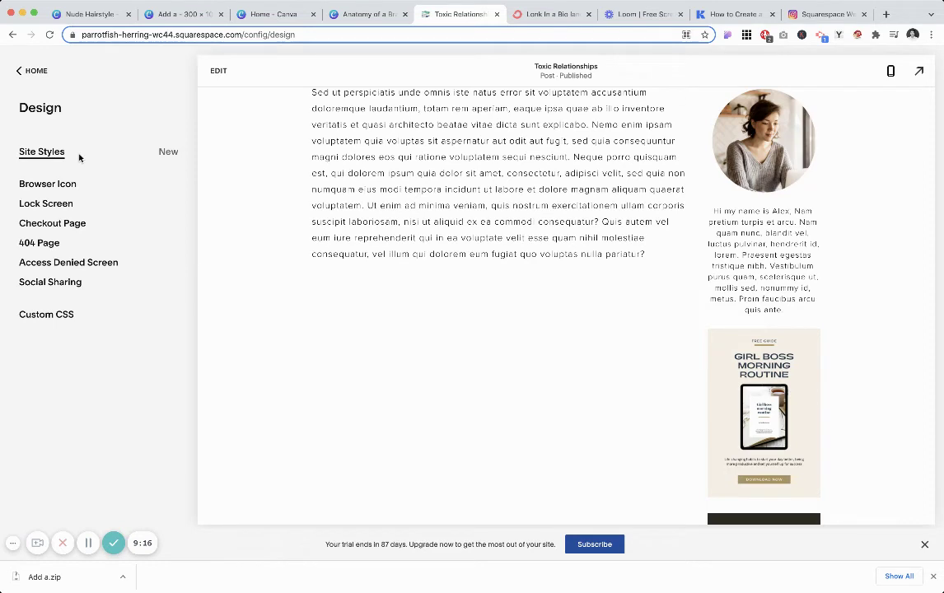
pyautogui.scroll(-1, 318, 328)
pyautogui.scroll(-3, 469, 317)
pyautogui.scroll(2, 345, 263)
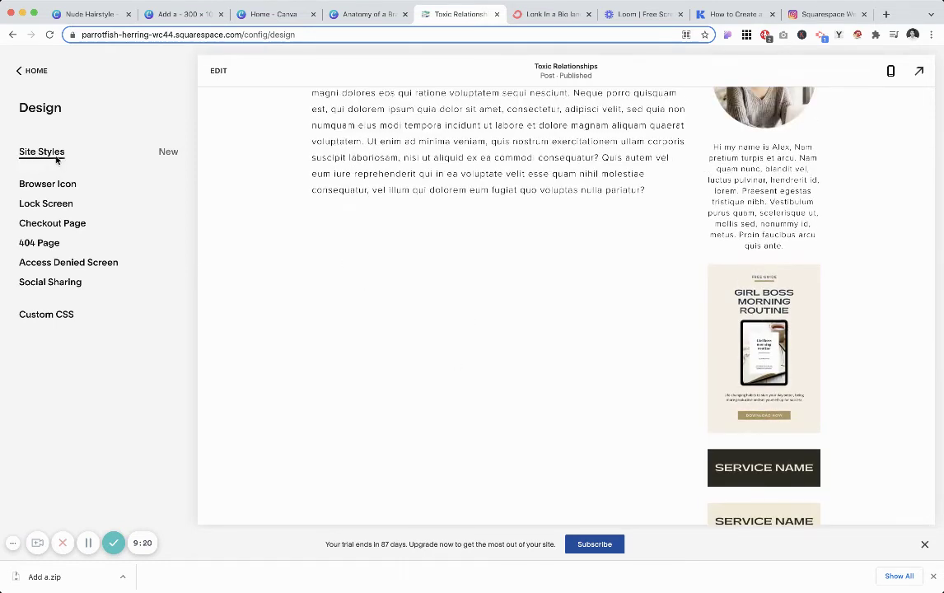
pyautogui.click(18, 71)
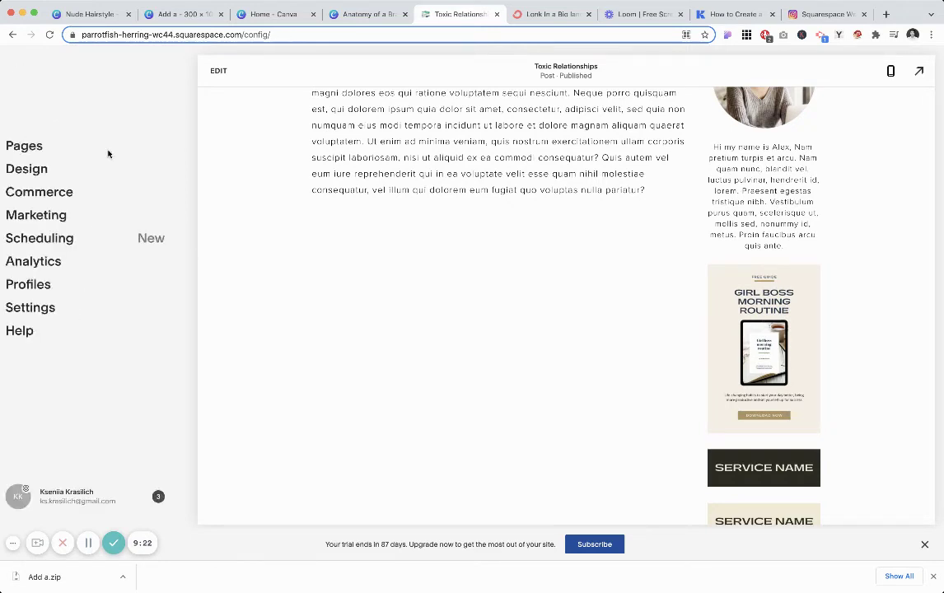
pyautogui.click(39, 146)
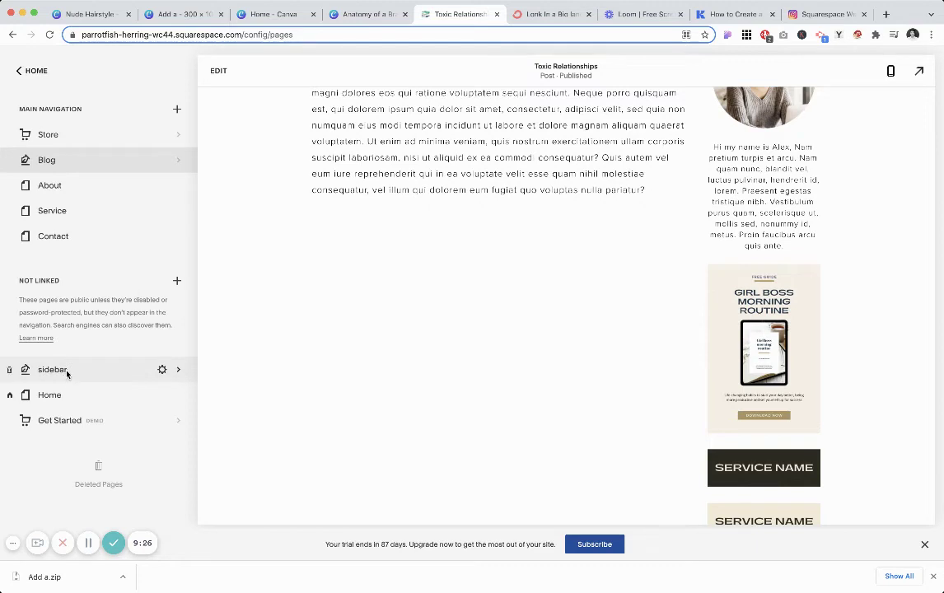
pyautogui.click(67, 373)
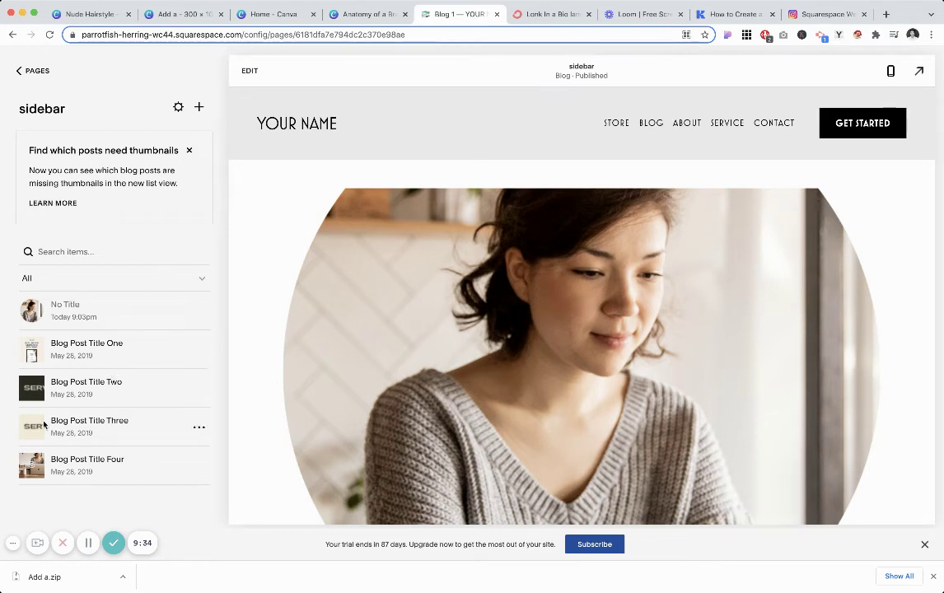
# - Duplicate Blog Post Title Two from its settings in the sidebar blog
pyautogui.click(200, 387)
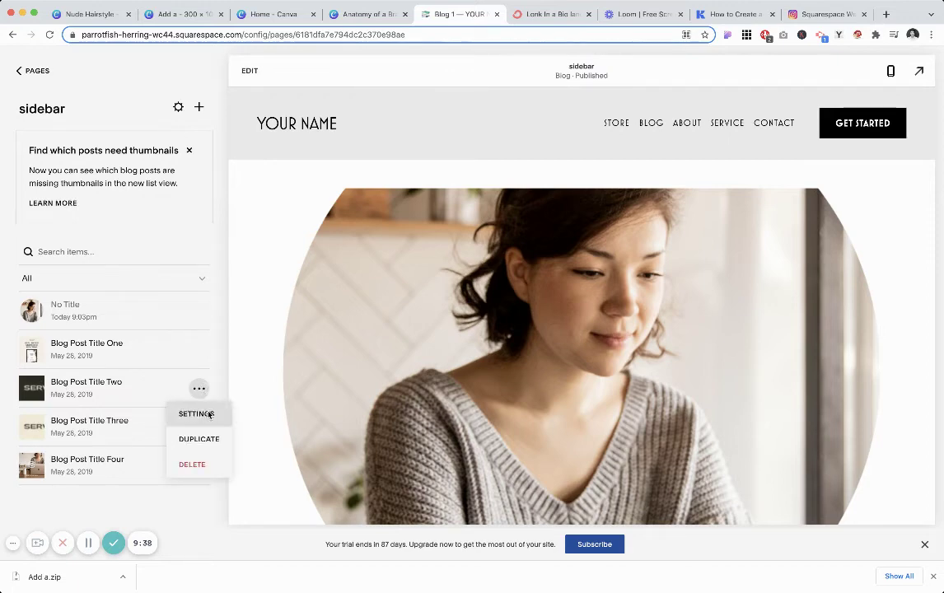
pyautogui.click(196, 413)
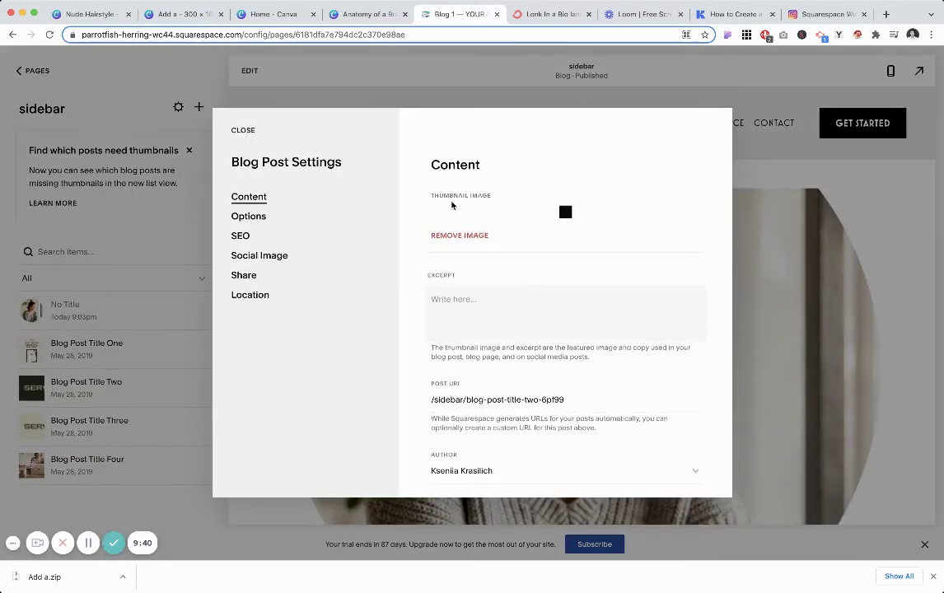
pyautogui.scroll(-5, 432, 411)
pyautogui.click(465, 436)
pyautogui.click(548, 331)
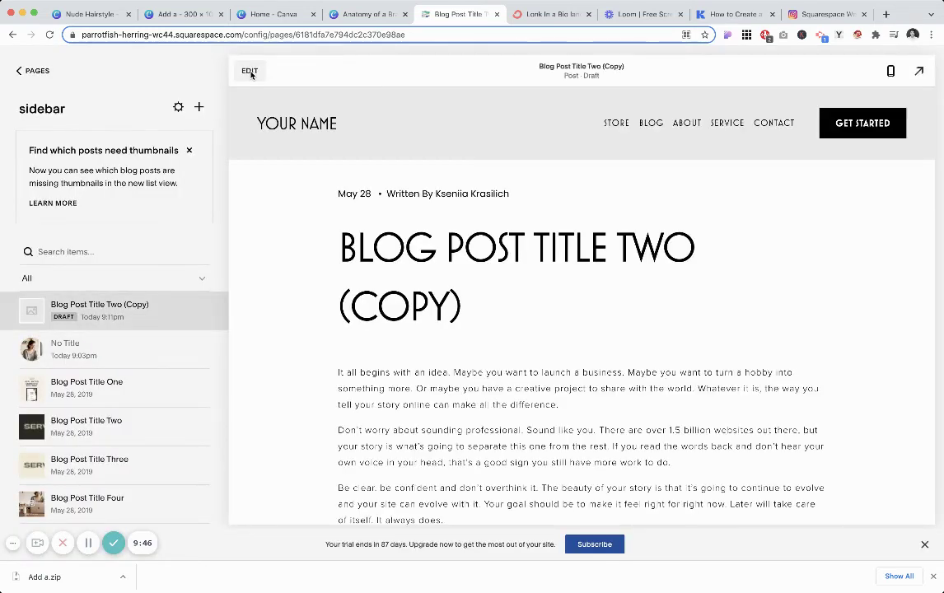
# - Publish the copied Blog Post Title Two (Copy)
pyautogui.click(250, 71)
pyautogui.click(27, 61)
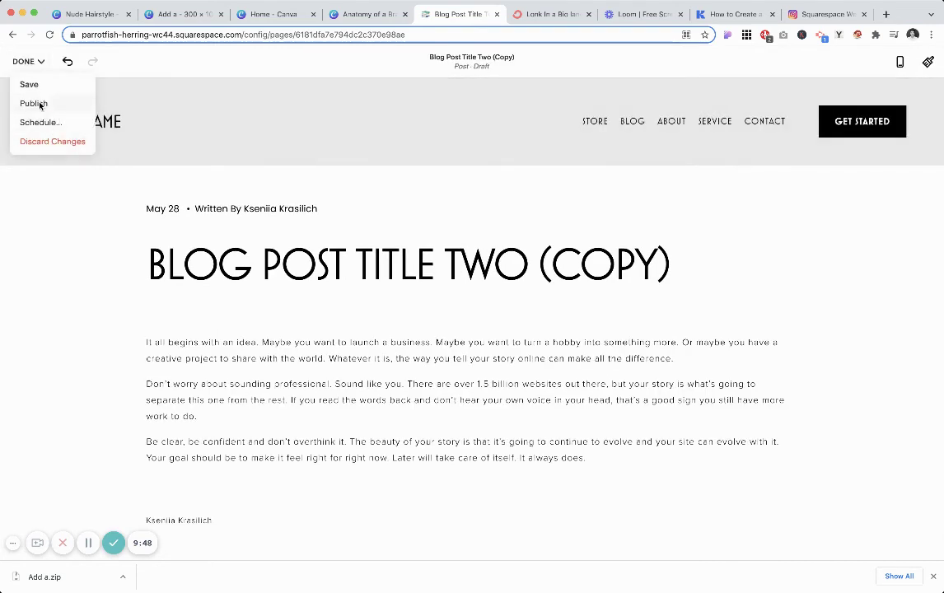
pyautogui.click(34, 103)
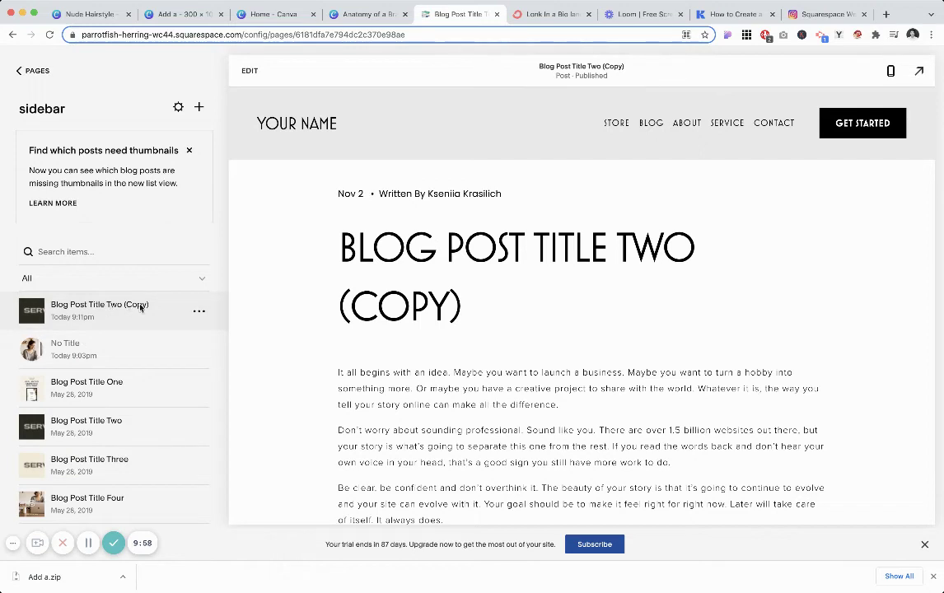
pyautogui.moveTo(115, 309)
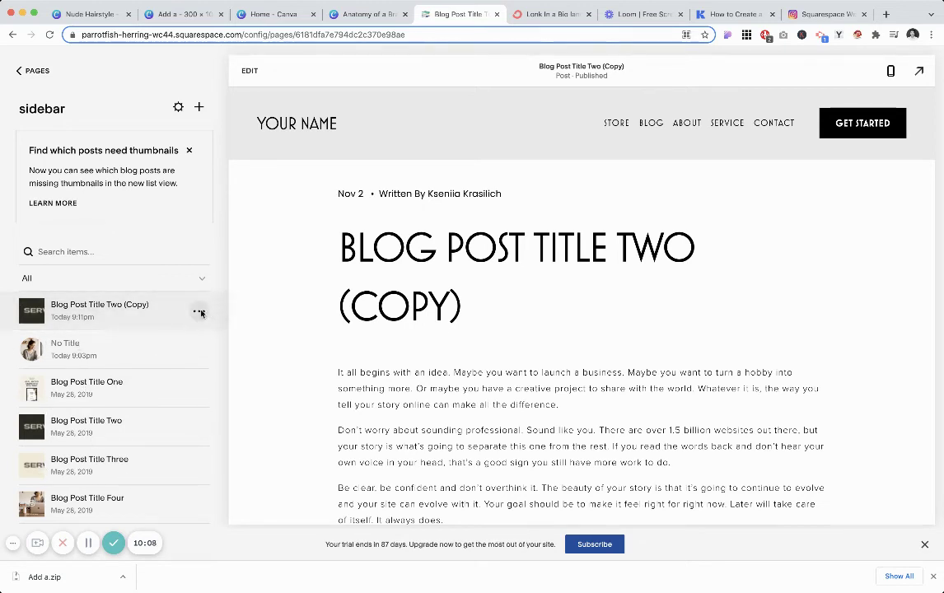
# - Open the copied post's Options settings at its publish status and date
pyautogui.click(199, 311)
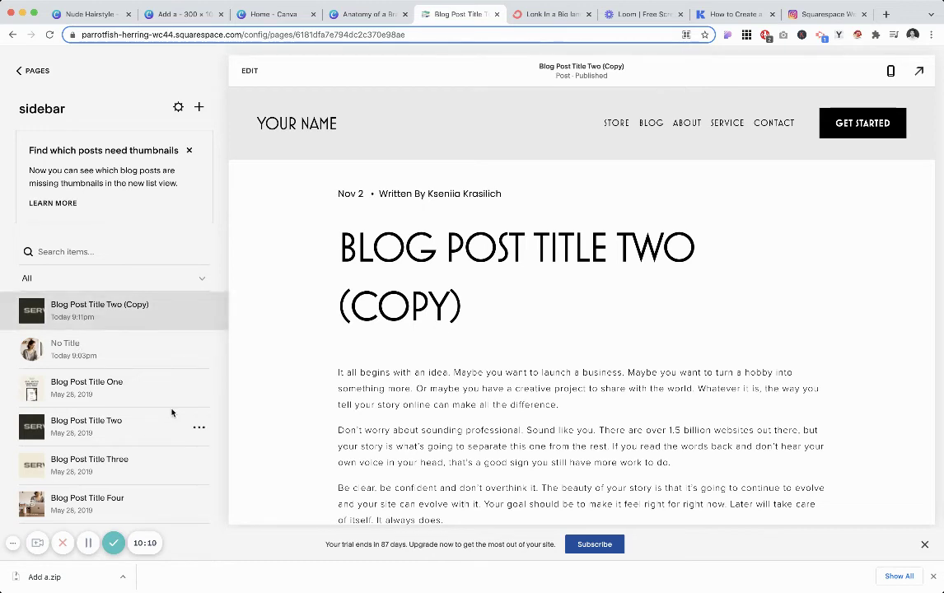
pyautogui.click(200, 311)
pyautogui.click(196, 336)
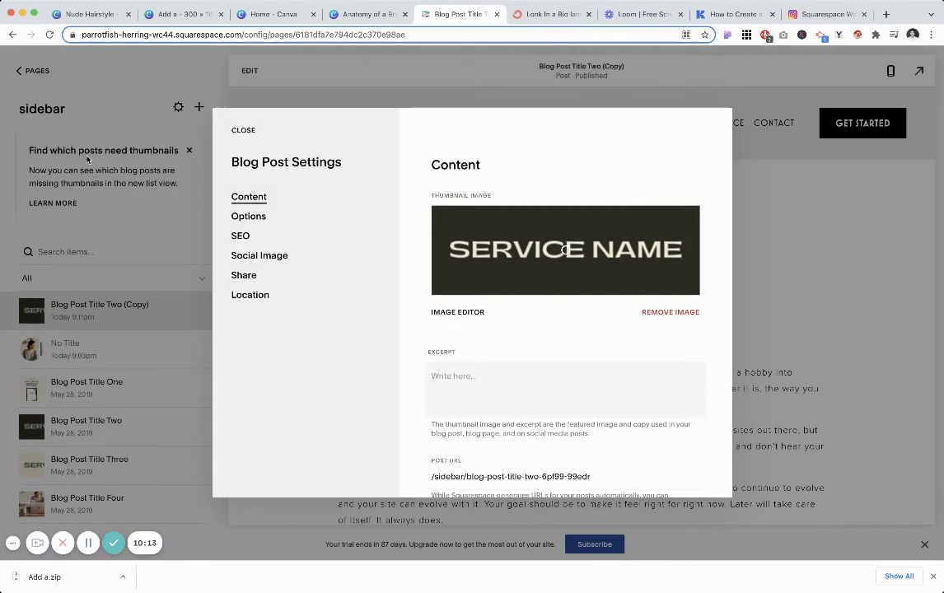
pyautogui.click(247, 217)
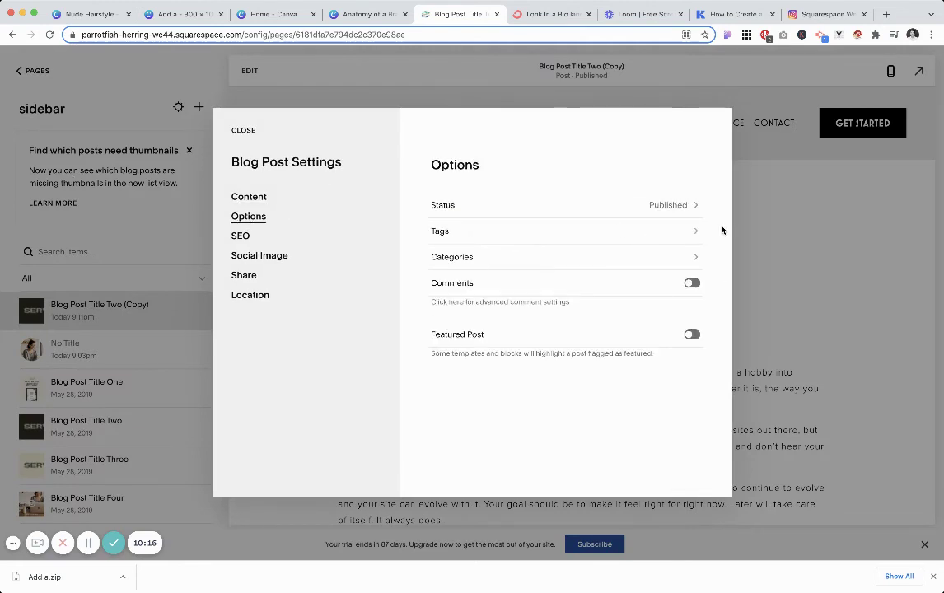
pyautogui.click(691, 204)
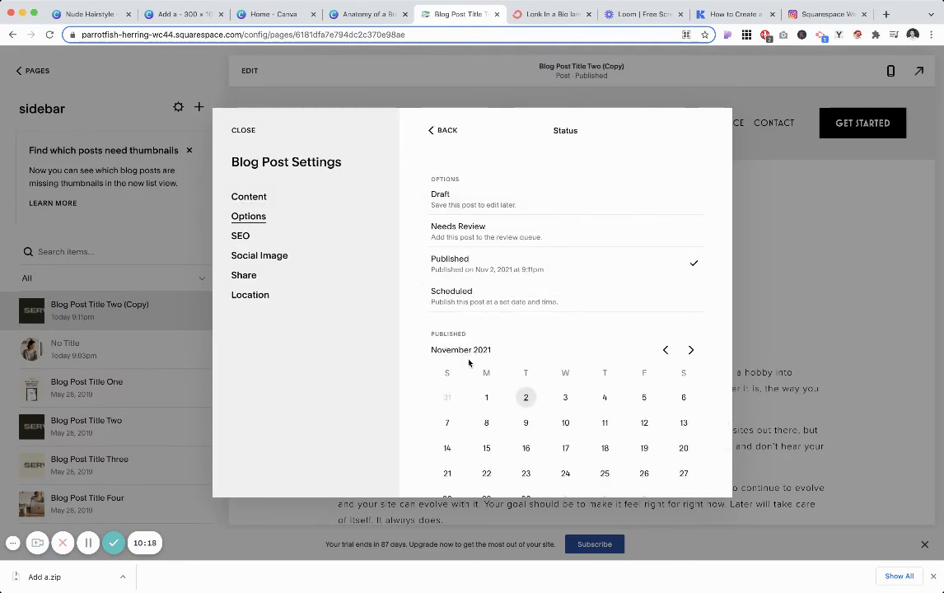
# - Backdate the publish date to December 1, 2019 and save
pyautogui.click(665, 350)
pyautogui.click(665, 350)
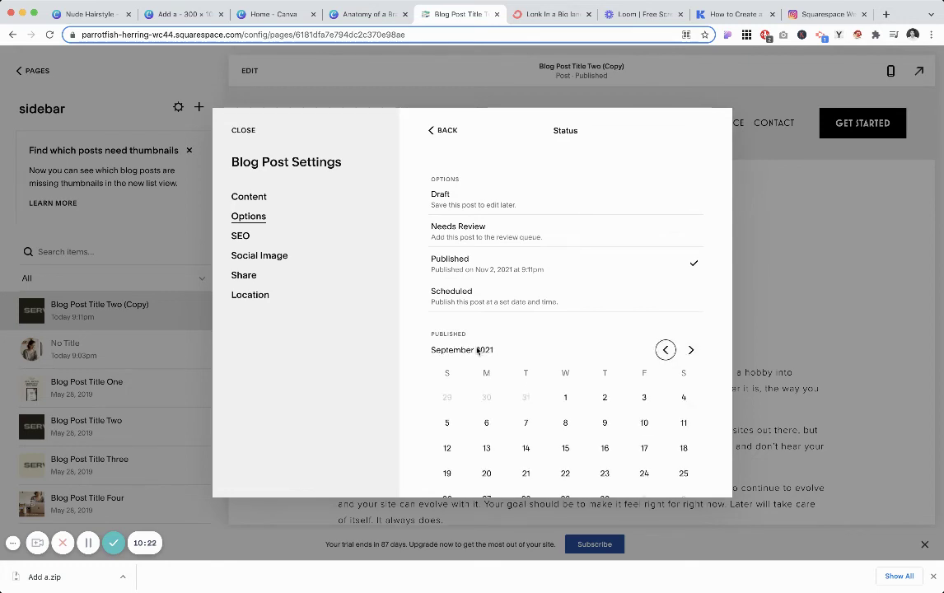
pyautogui.click(665, 350)
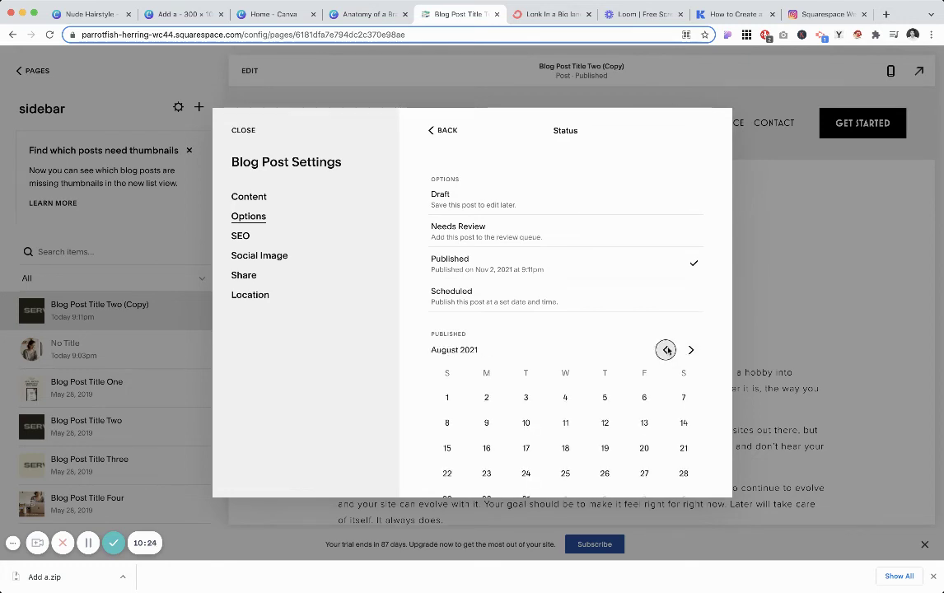
pyautogui.scroll(-2, 605, 412)
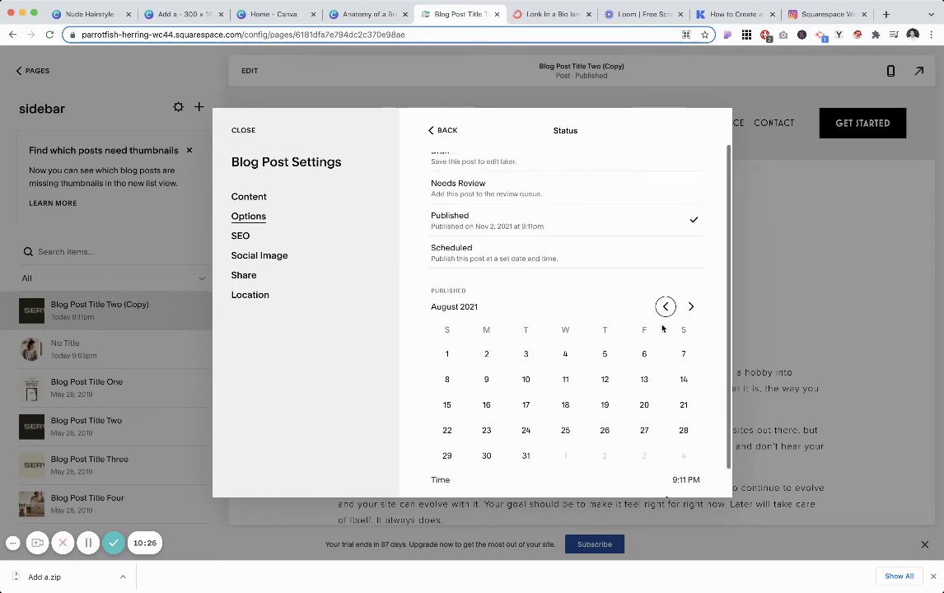
pyautogui.click(691, 306)
pyautogui.click(691, 306)
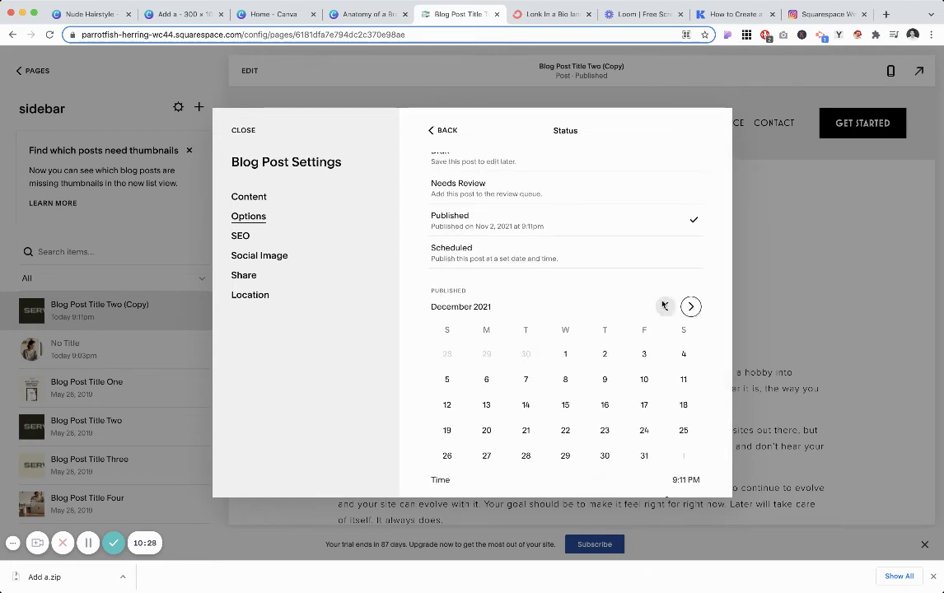
pyautogui.click(666, 306)
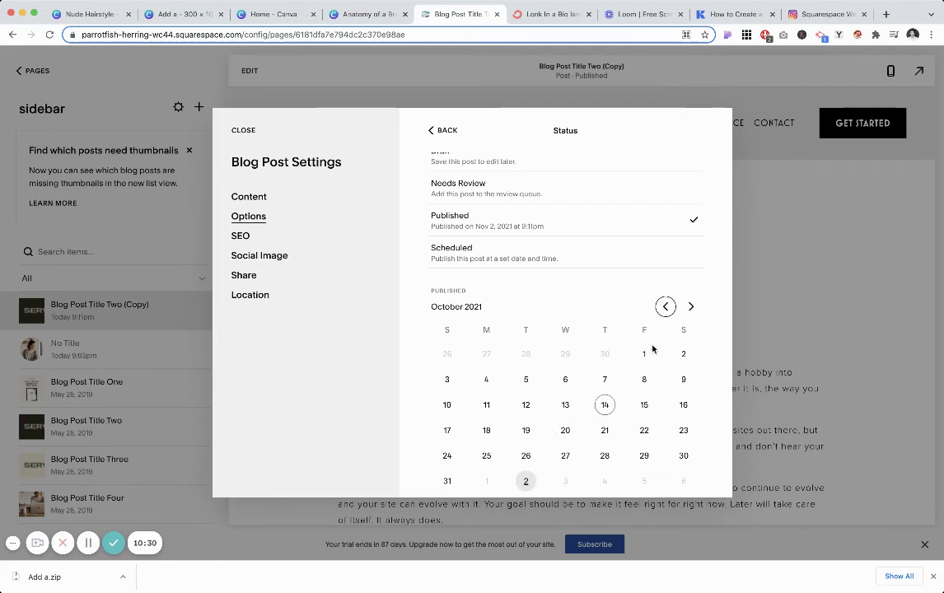
pyautogui.doubleClick(666, 306)
pyautogui.doubleClick(665, 306)
pyautogui.tripleClick(665, 306)
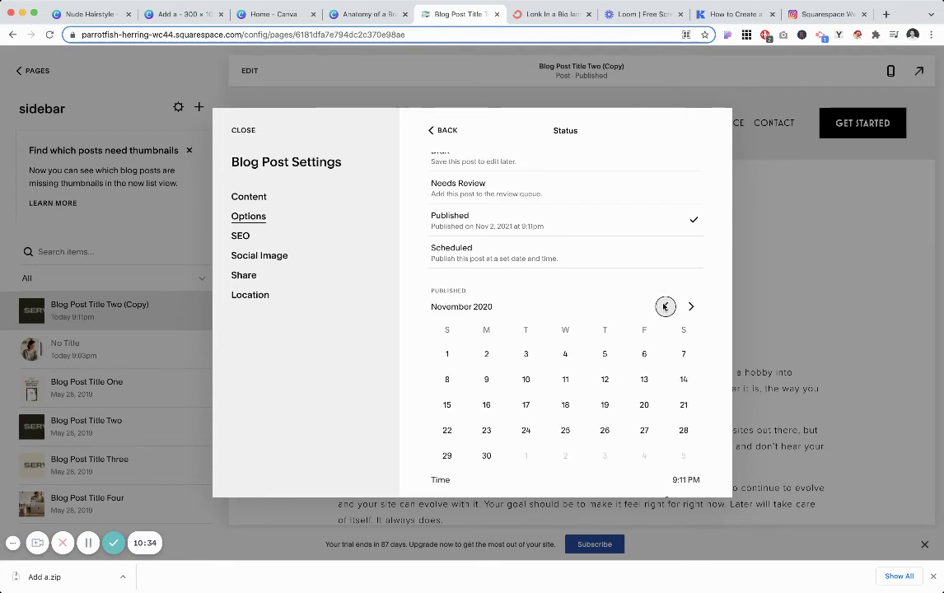
pyautogui.click(666, 306)
pyautogui.doubleClick(666, 307)
pyautogui.click(665, 306)
pyautogui.doubleClick(665, 306)
pyautogui.tripleClick(666, 307)
pyautogui.click(665, 307)
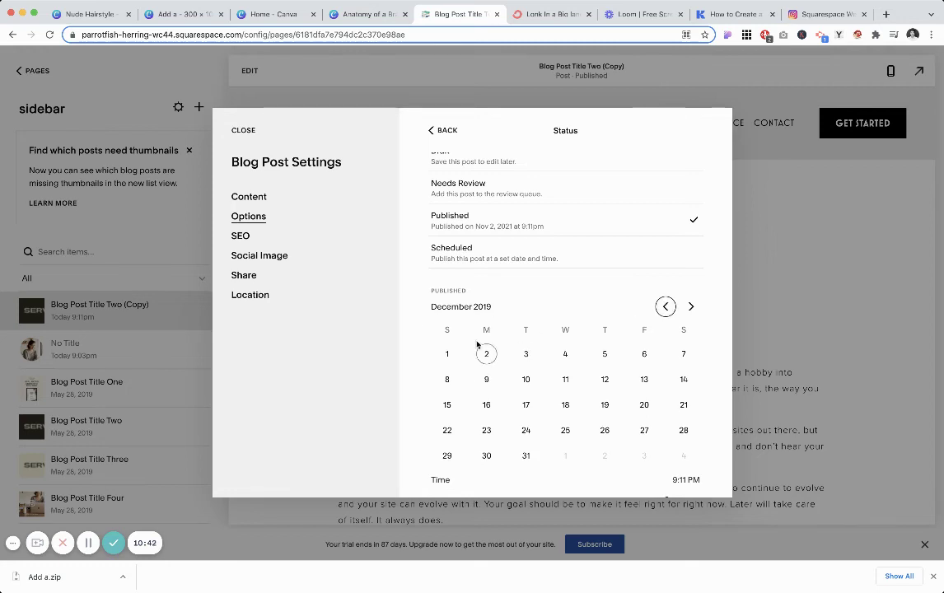
pyautogui.click(444, 354)
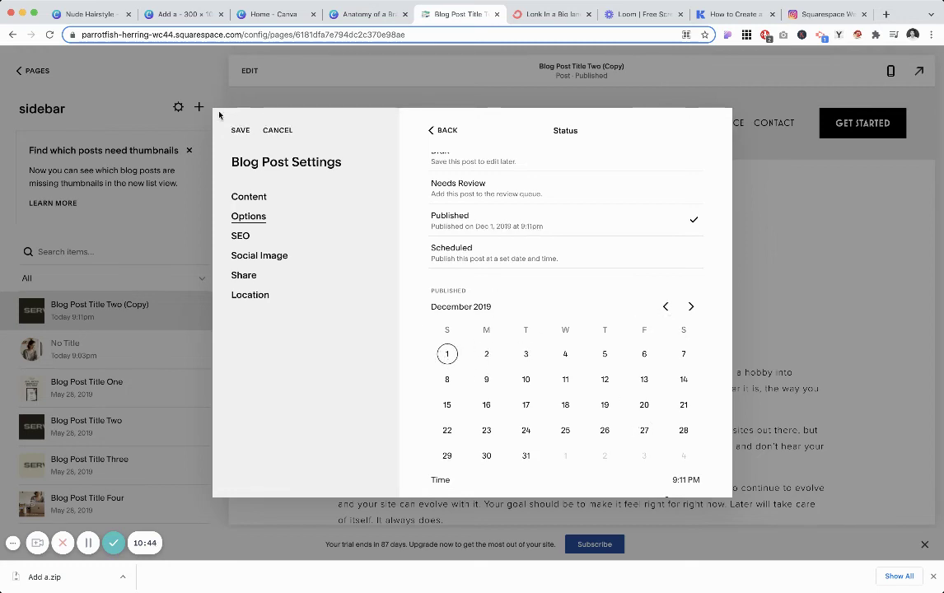
pyautogui.click(240, 131)
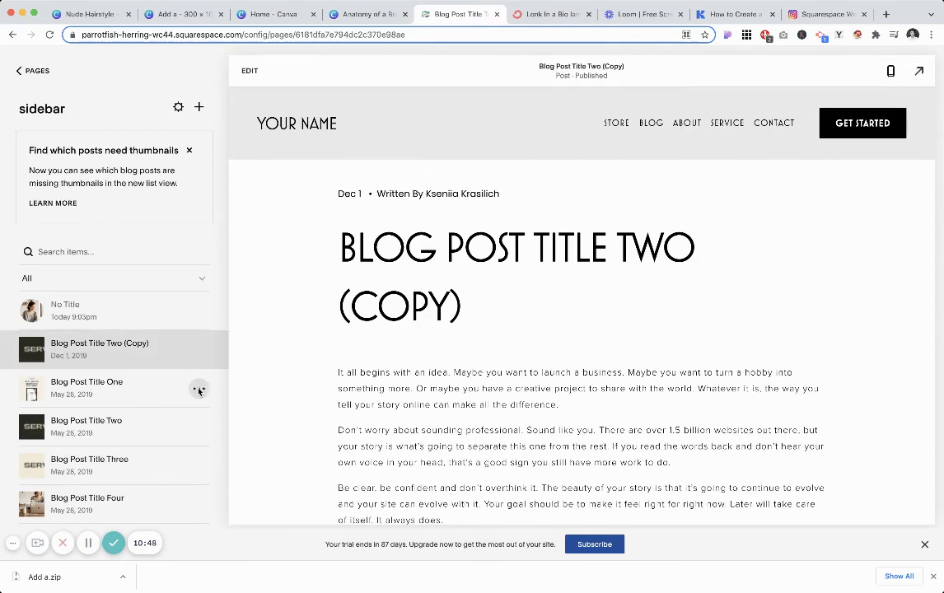
# - Redate Blog Post Title One to January 1, 2020 in its status settings and save
pyautogui.click(198, 391)
pyautogui.click(196, 413)
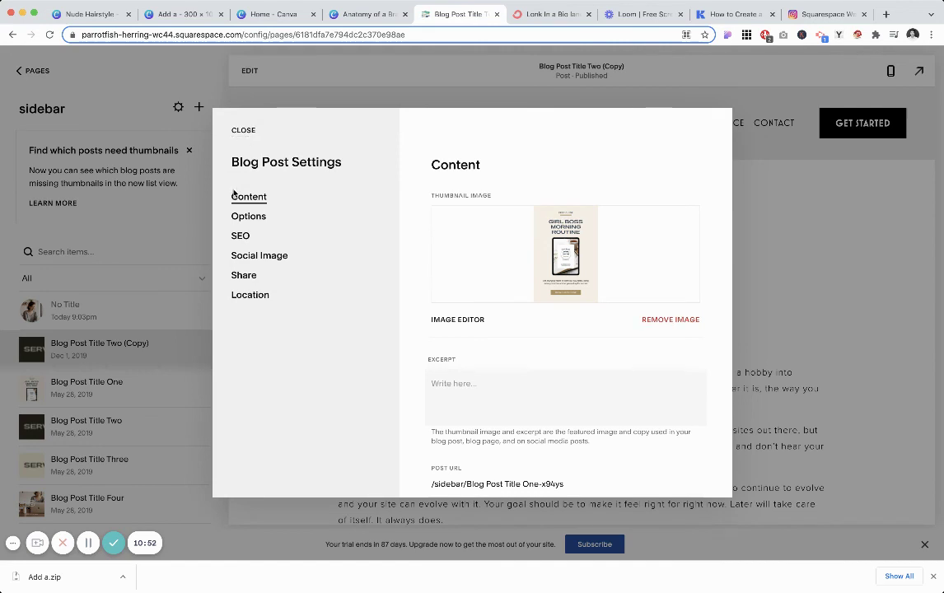
pyautogui.click(256, 219)
pyautogui.click(696, 204)
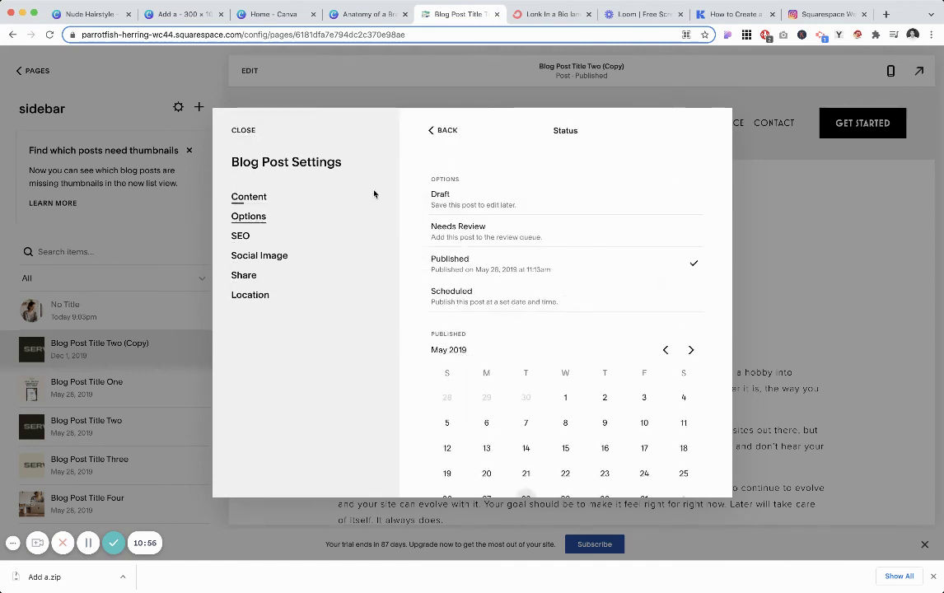
pyautogui.scroll(-2, 565, 387)
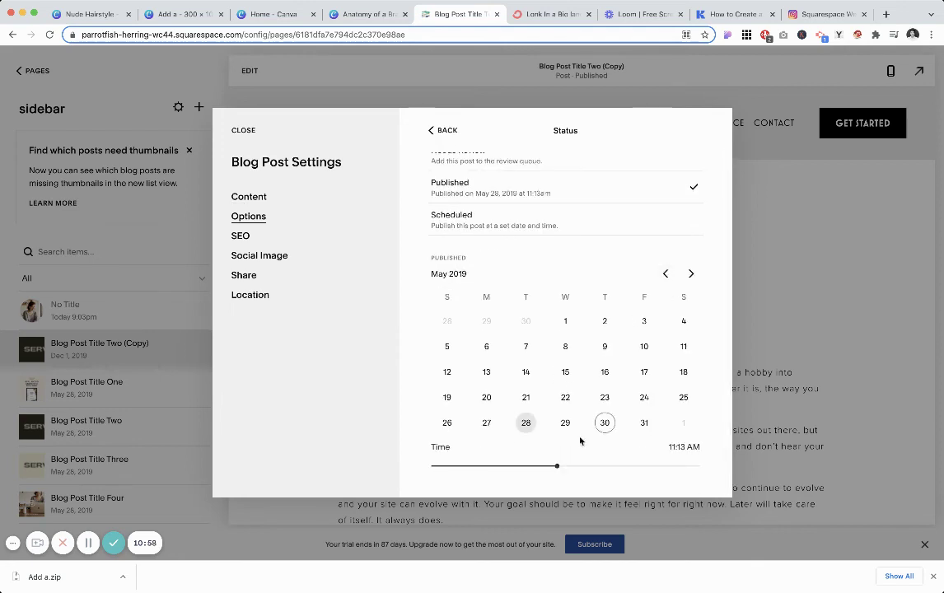
pyautogui.click(667, 276)
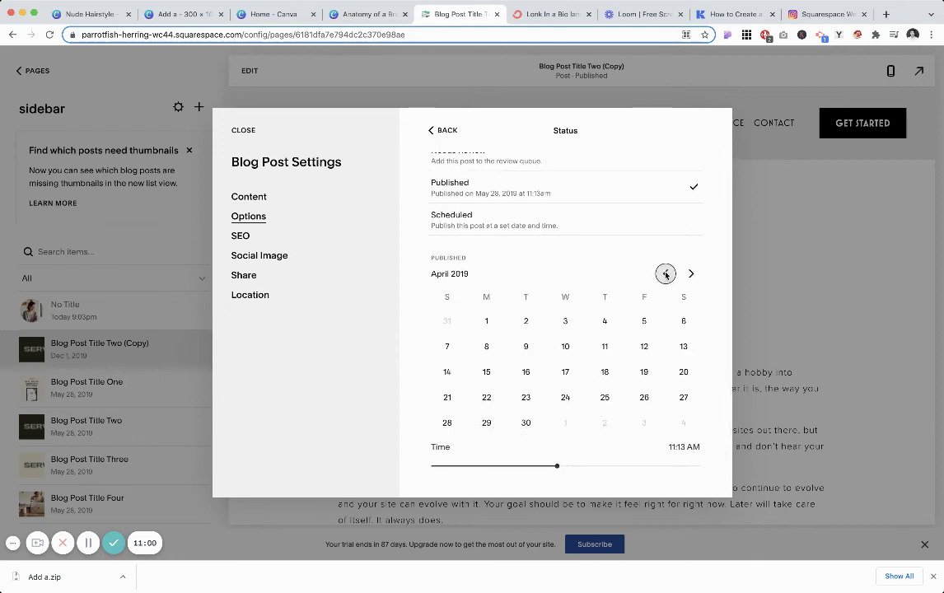
pyautogui.click(691, 273)
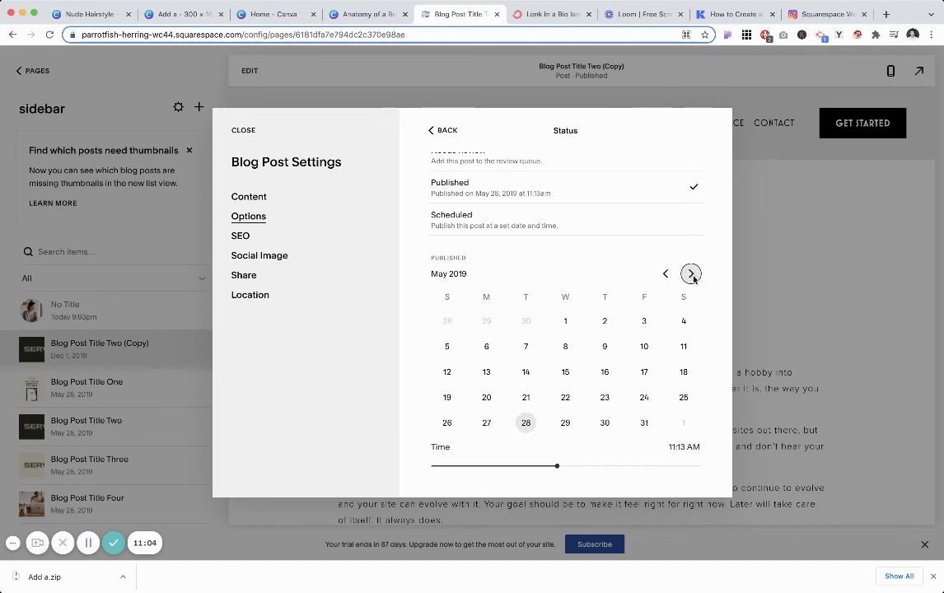
pyautogui.click(691, 274)
pyautogui.click(691, 274)
pyautogui.click(691, 273)
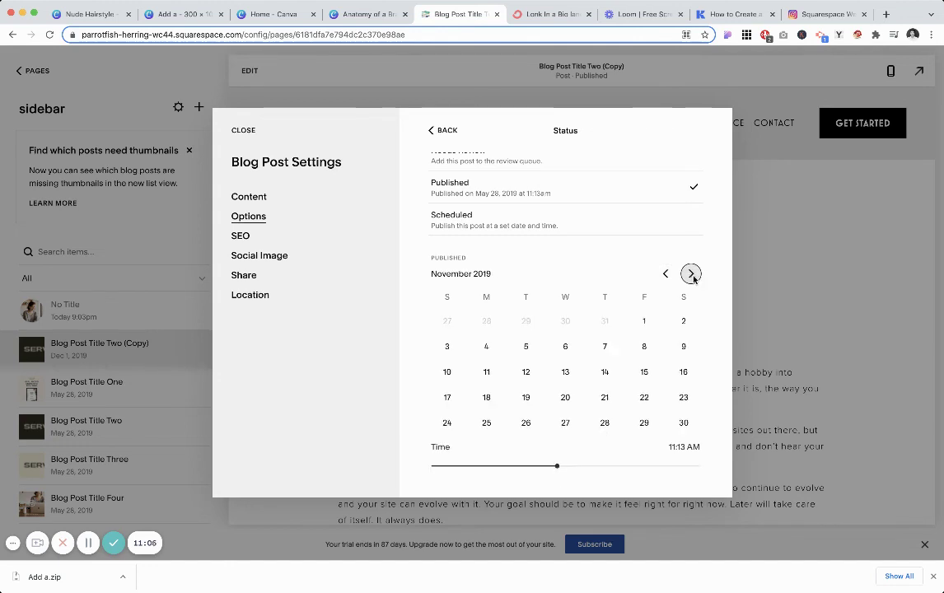
pyautogui.click(691, 273)
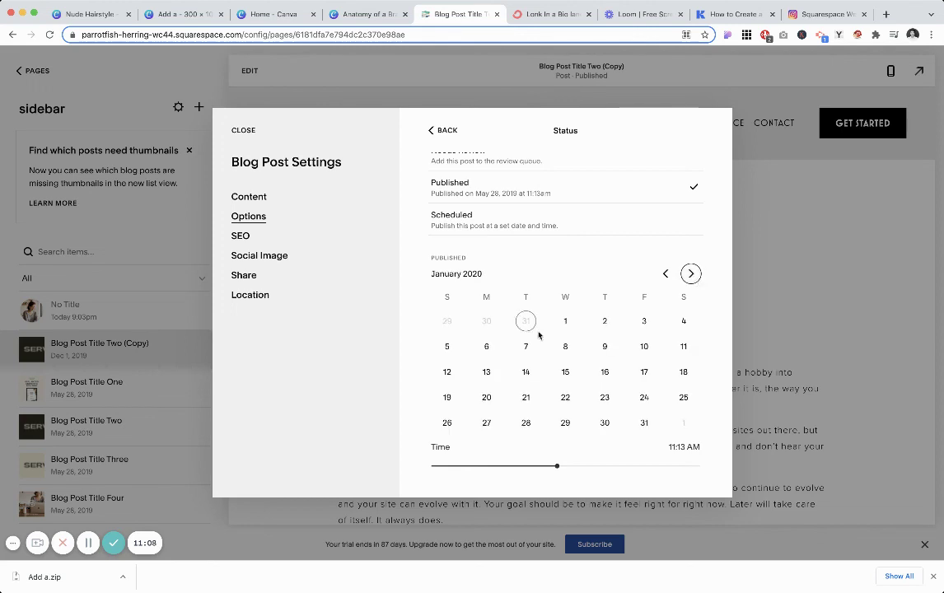
pyautogui.click(565, 321)
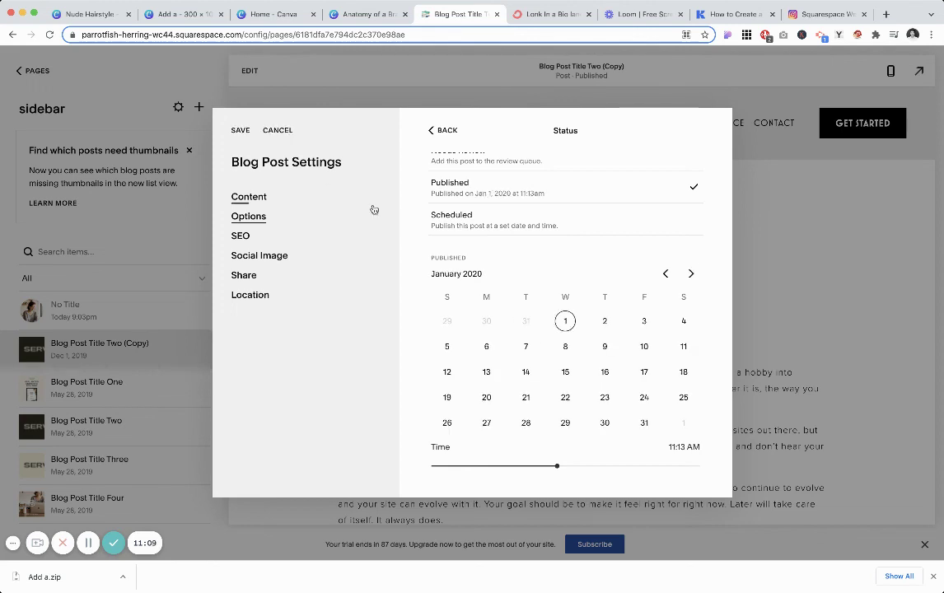
pyautogui.click(239, 130)
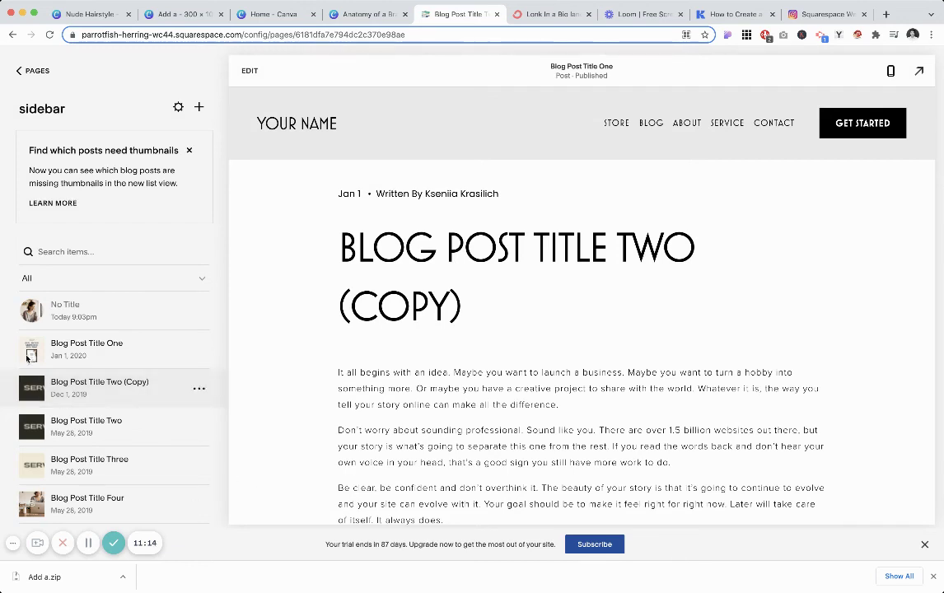
# - Go from Pages to the Blog and open the Toxic Relationships post
pyautogui.click(20, 72)
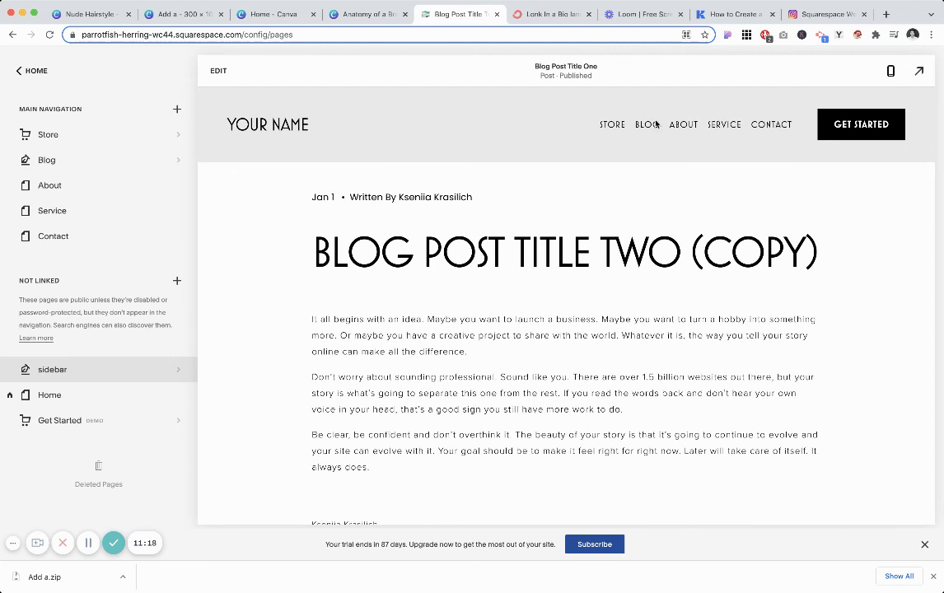
pyautogui.click(647, 131)
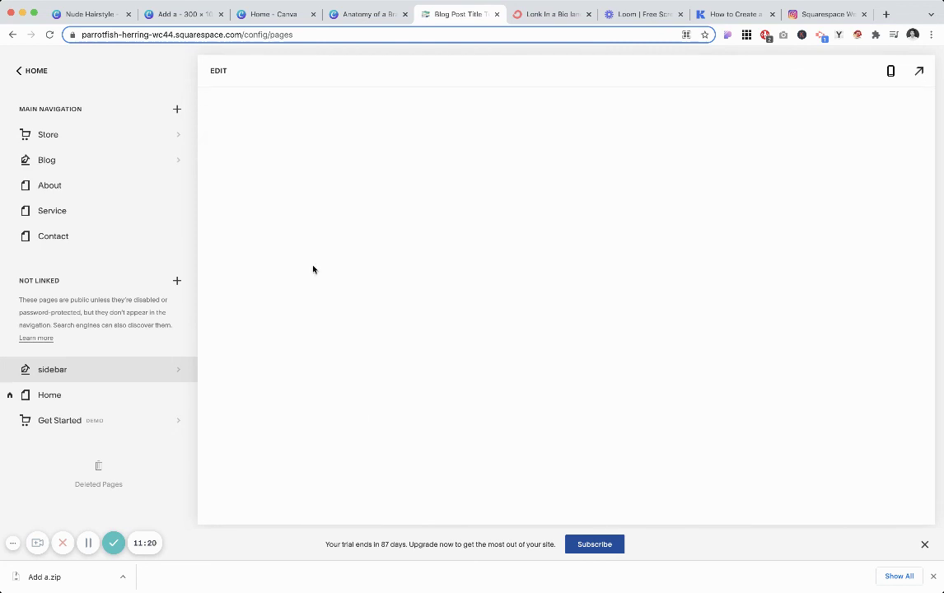
pyautogui.scroll(-5, 716, 416)
pyautogui.scroll(2, 606, 311)
pyautogui.click(728, 263)
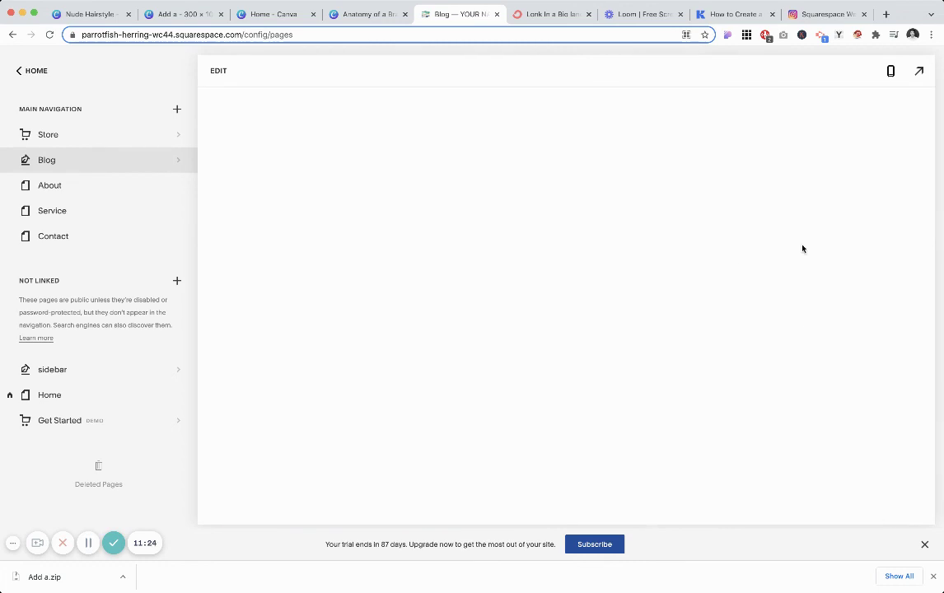
# - Scroll through the post's sidebar: morning-routine freebie, three service tiles, Instagram
pyautogui.scroll(-1, 798, 334)
pyautogui.scroll(-3, 798, 333)
pyautogui.scroll(-2, 798, 336)
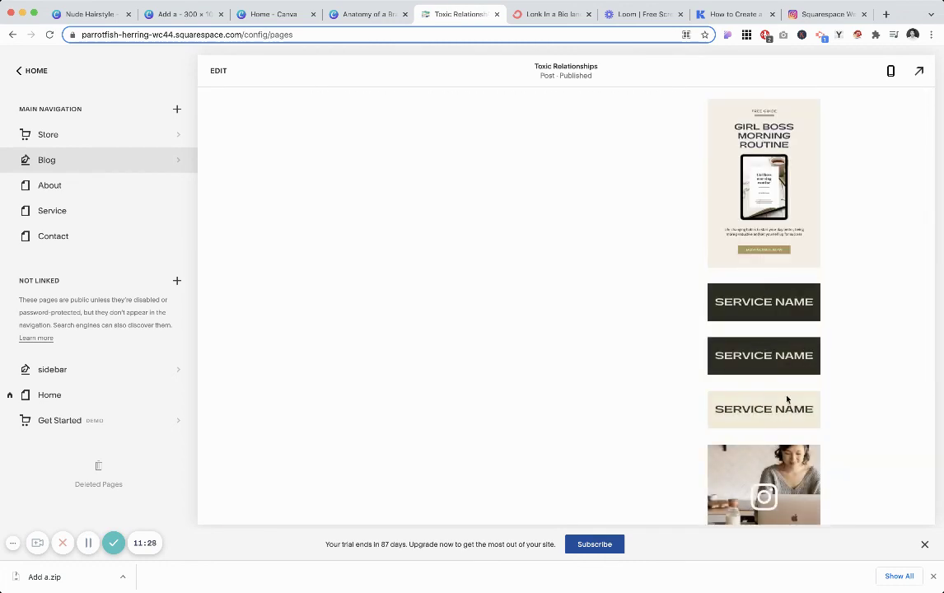
pyautogui.scroll(-2, 663, 411)
pyautogui.scroll(-1, 826, 208)
pyautogui.scroll(5, 826, 211)
pyautogui.scroll(3, 828, 216)
pyautogui.scroll(-3, 828, 218)
pyautogui.scroll(-1, 828, 217)
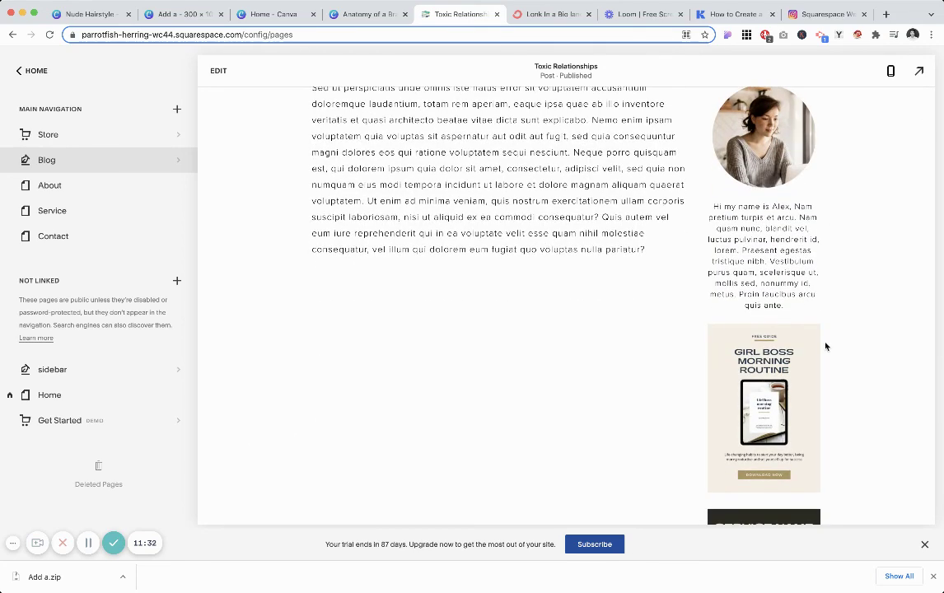
pyautogui.scroll(-2, 826, 346)
pyautogui.scroll(-2, 826, 346)
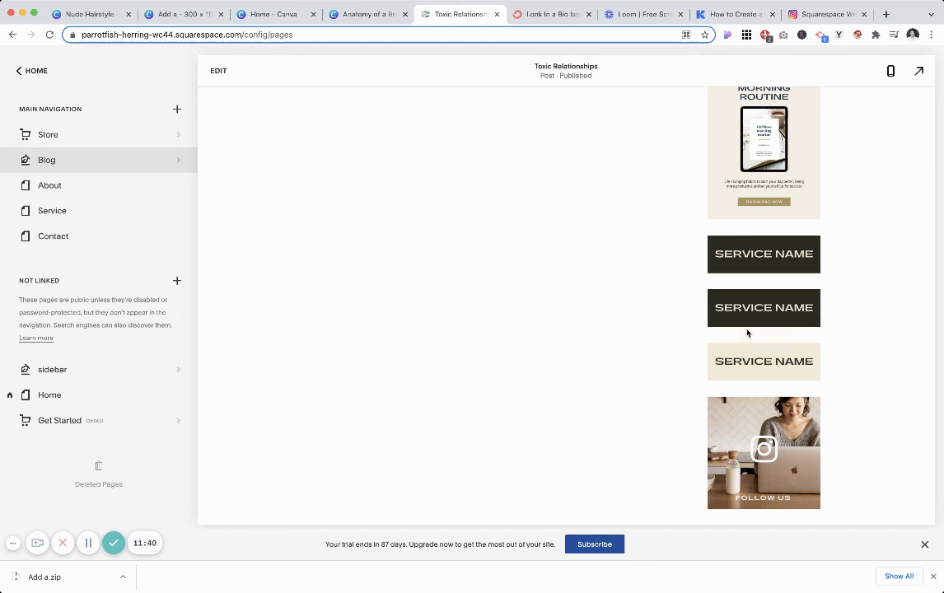
pyautogui.scroll(5, 747, 333)
pyautogui.scroll(-2, 758, 334)
pyautogui.scroll(-1, 776, 335)
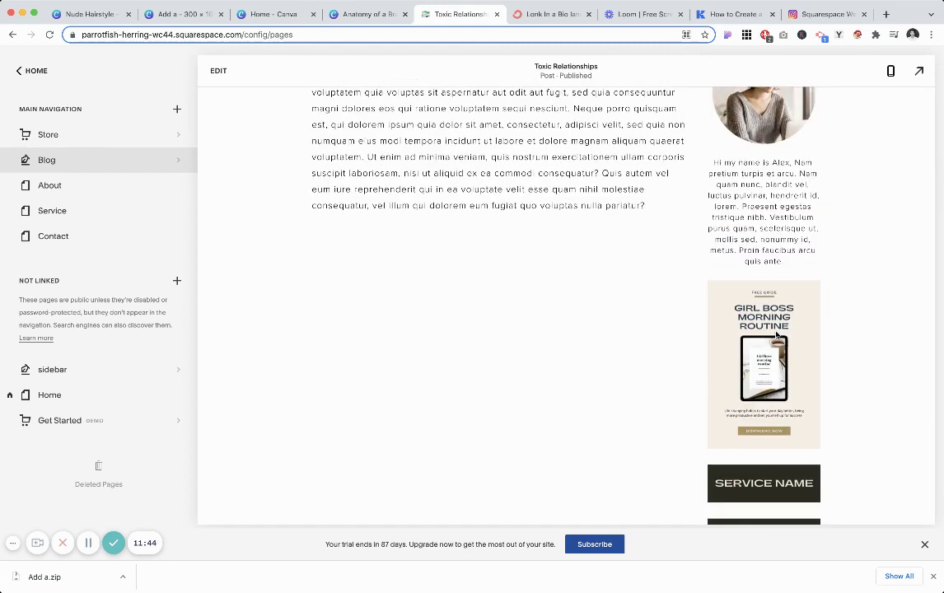